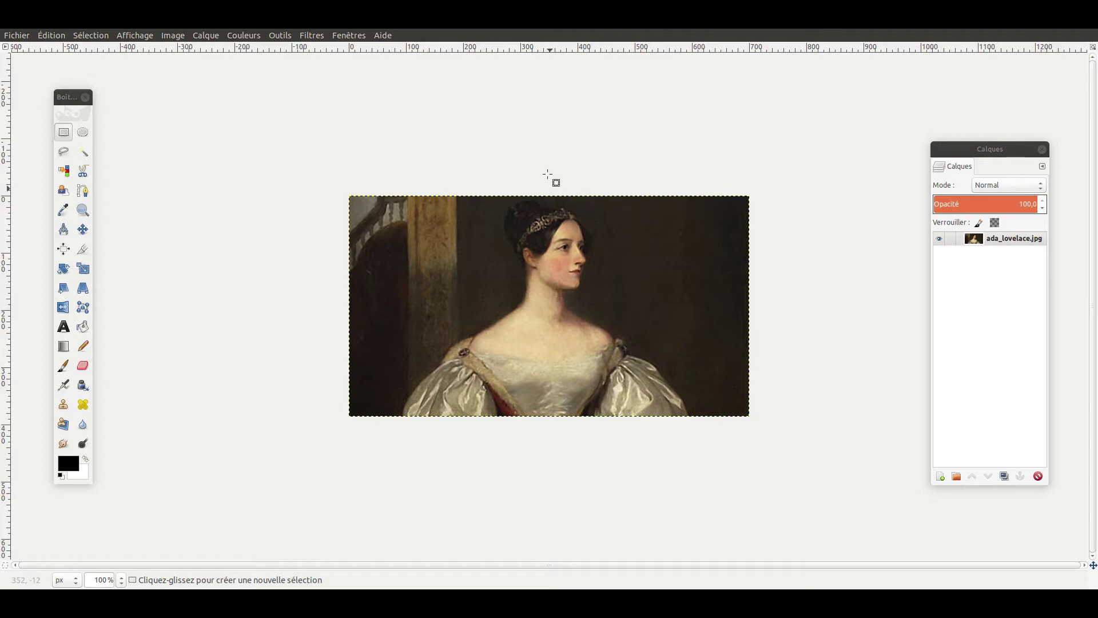
Step: Reposition the floating toolbox and Calques windows closer to the image on either side of it
left_click_drag(66, 98, 113, 90)
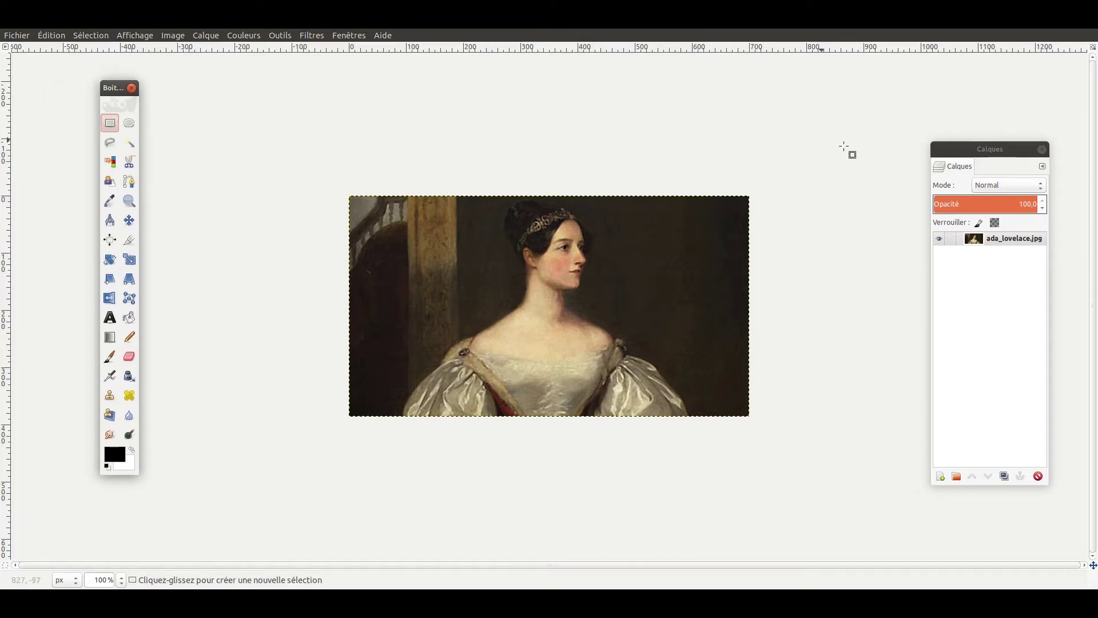
mouse_move(138, 114)
left_mouse_down()
mouse_move(196, 111)
mouse_move(150, 106)
left_mouse_up()
left_click_drag(972, 151, 941, 132)
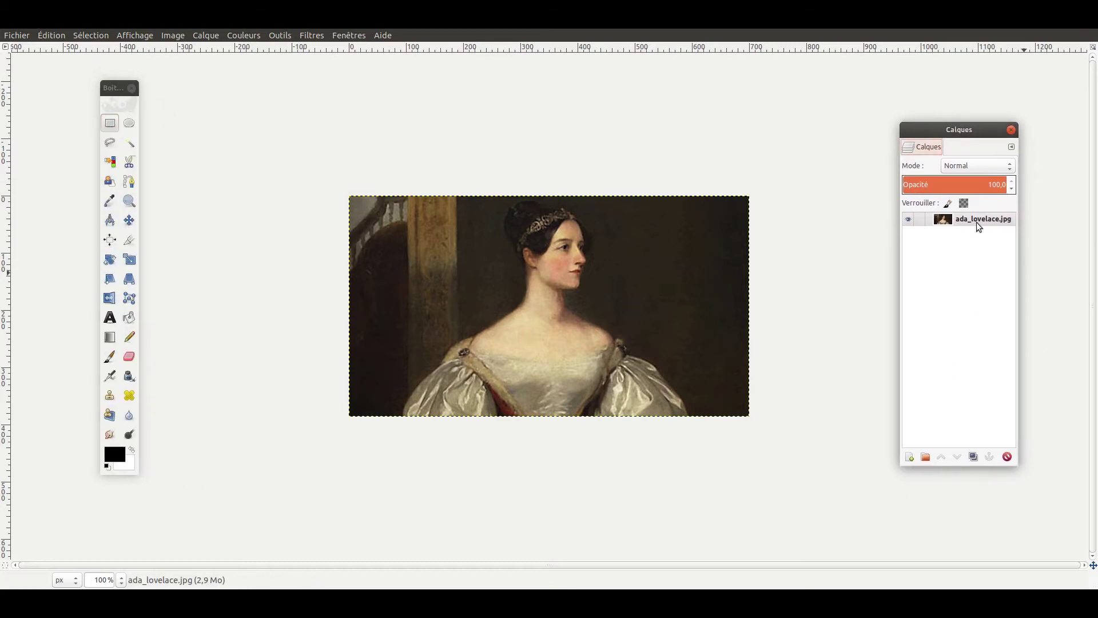
left_click_drag(927, 127, 961, 125)
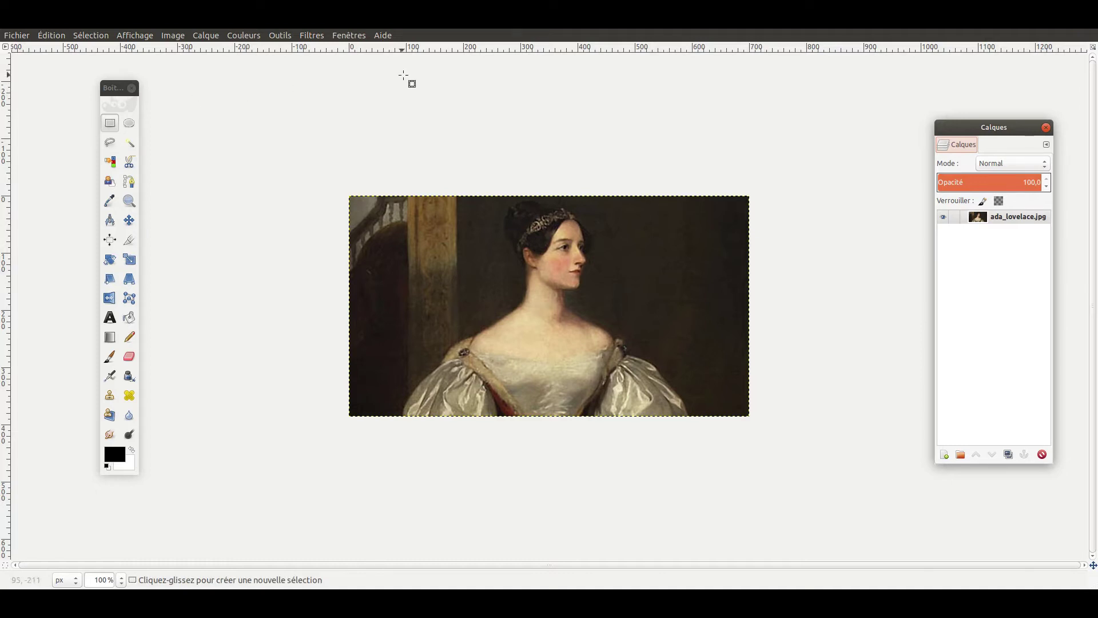
Step: Show the Canaux dockable dialog, move it near the image's lower right corner, and close it again
left_click(346, 38)
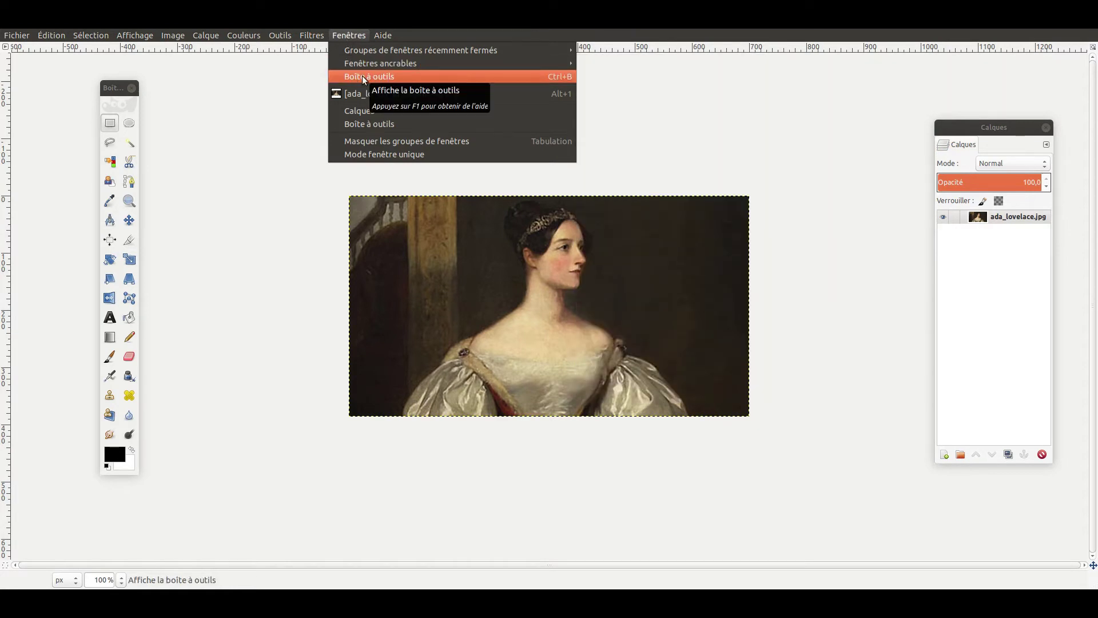
mouse_move(397, 65)
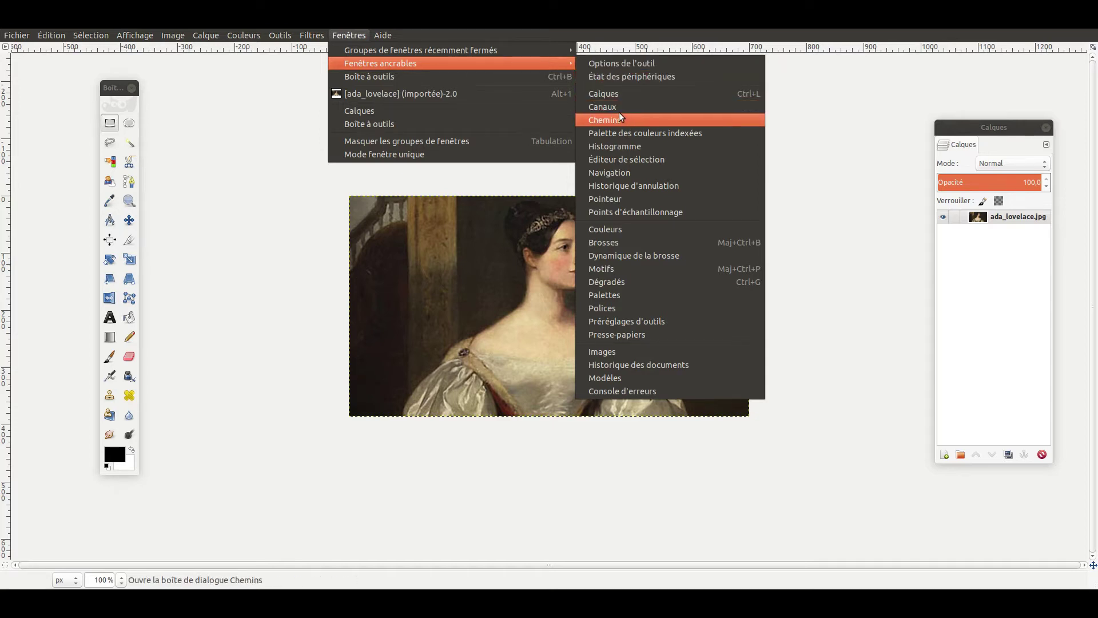
left_click(603, 108)
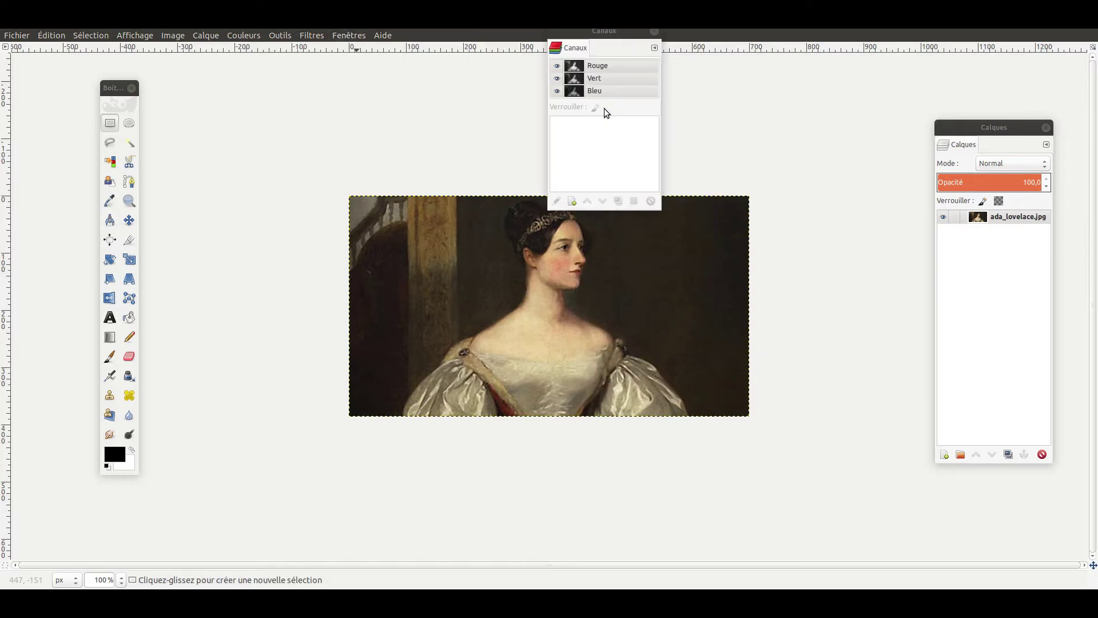
left_click_drag(611, 38, 834, 382)
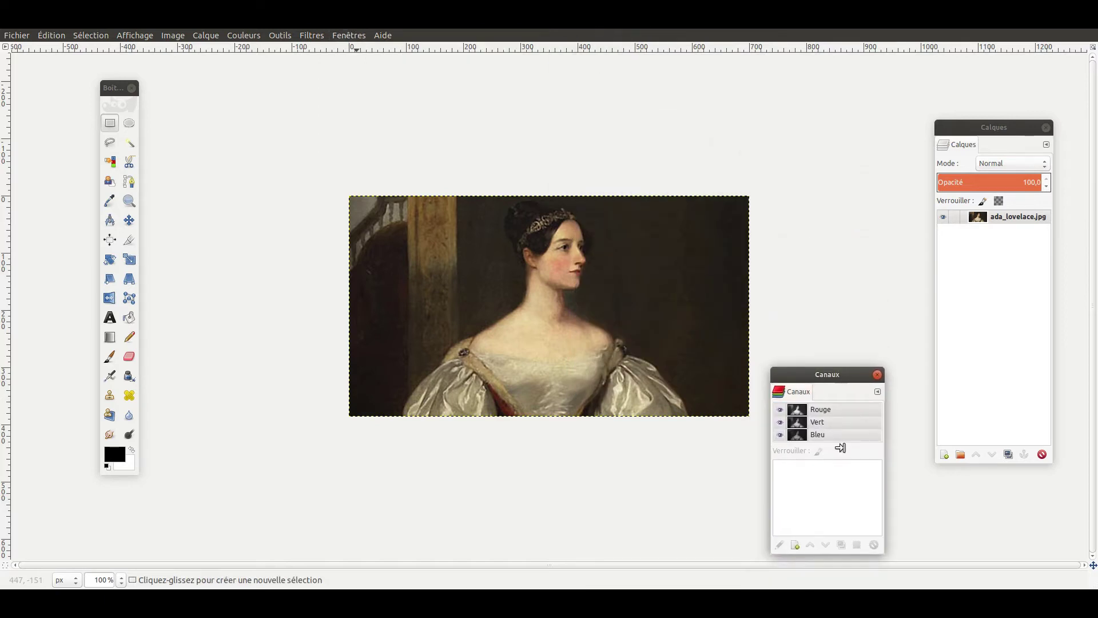
left_click(878, 375)
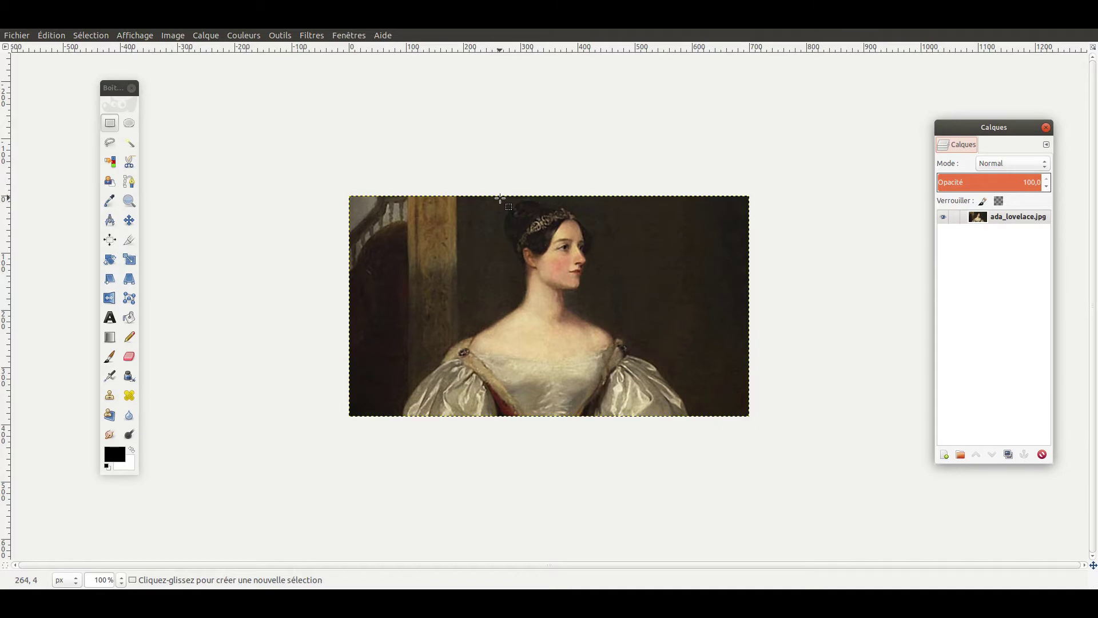
Step: Crop the image to a rectangular selection about 150 by 188 px around the woman's head and neck
left_click_drag(500, 200, 500, 219)
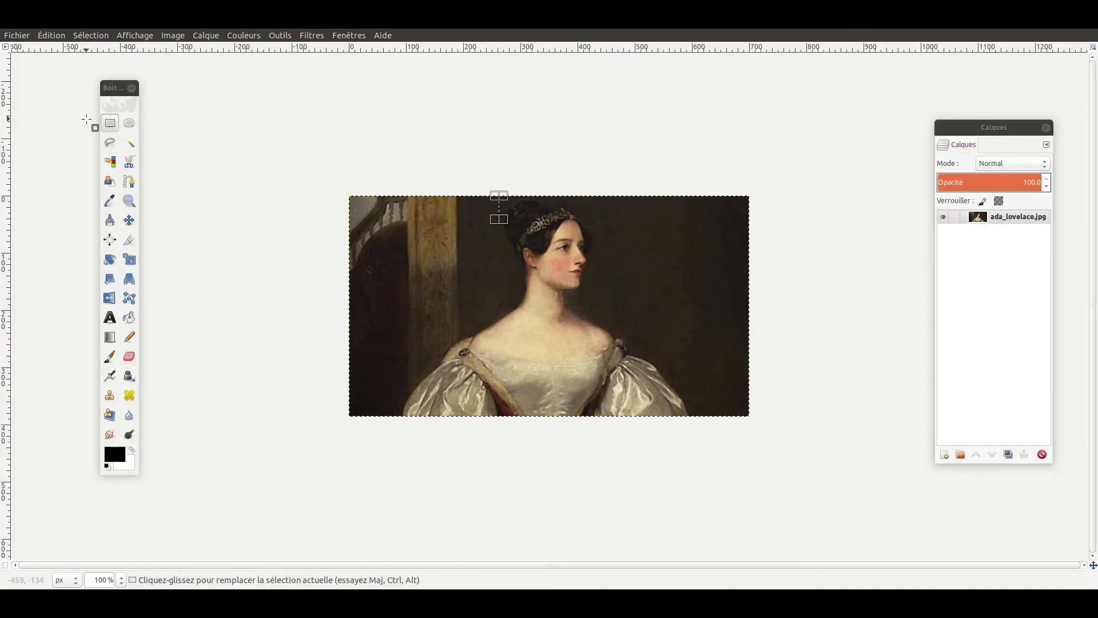
left_click(129, 123)
left_click(110, 123)
left_click_drag(503, 199, 589, 307)
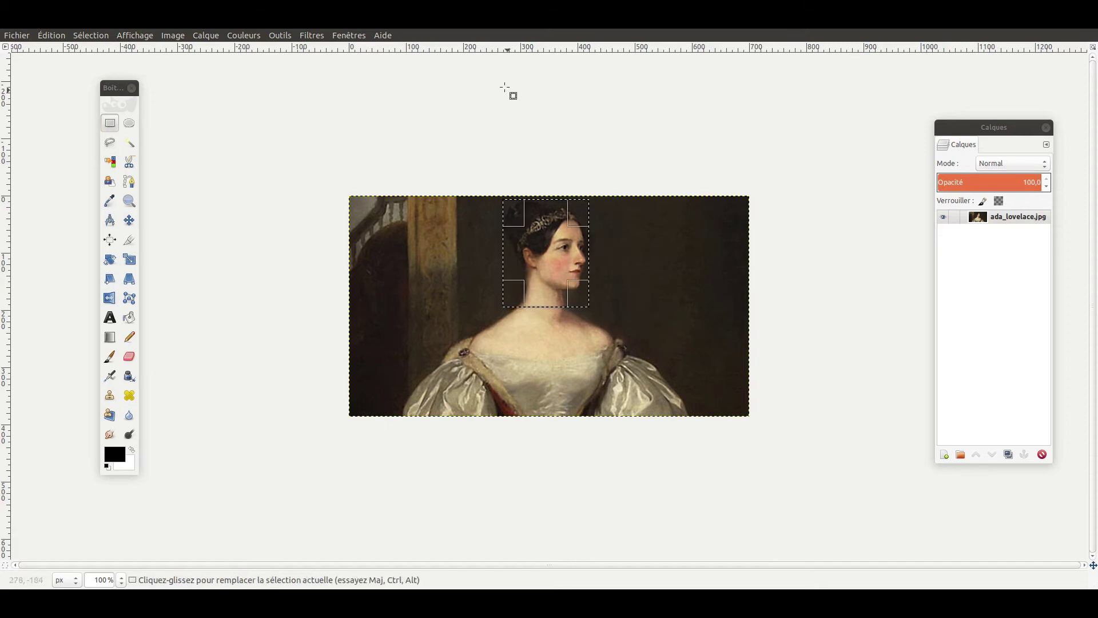
left_click(167, 35)
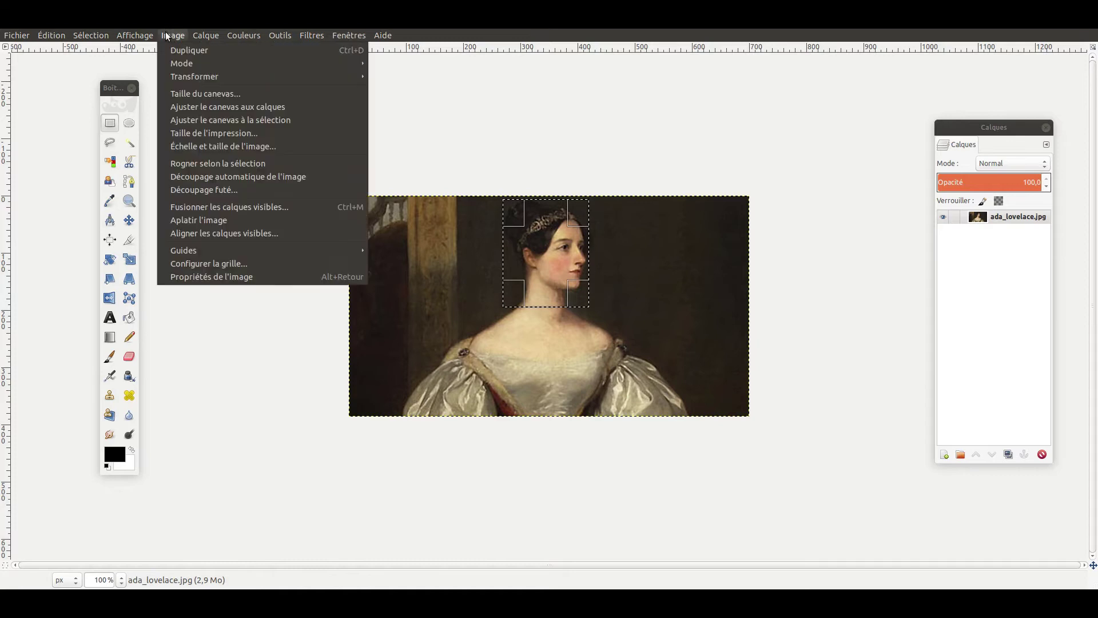
left_click(215, 166)
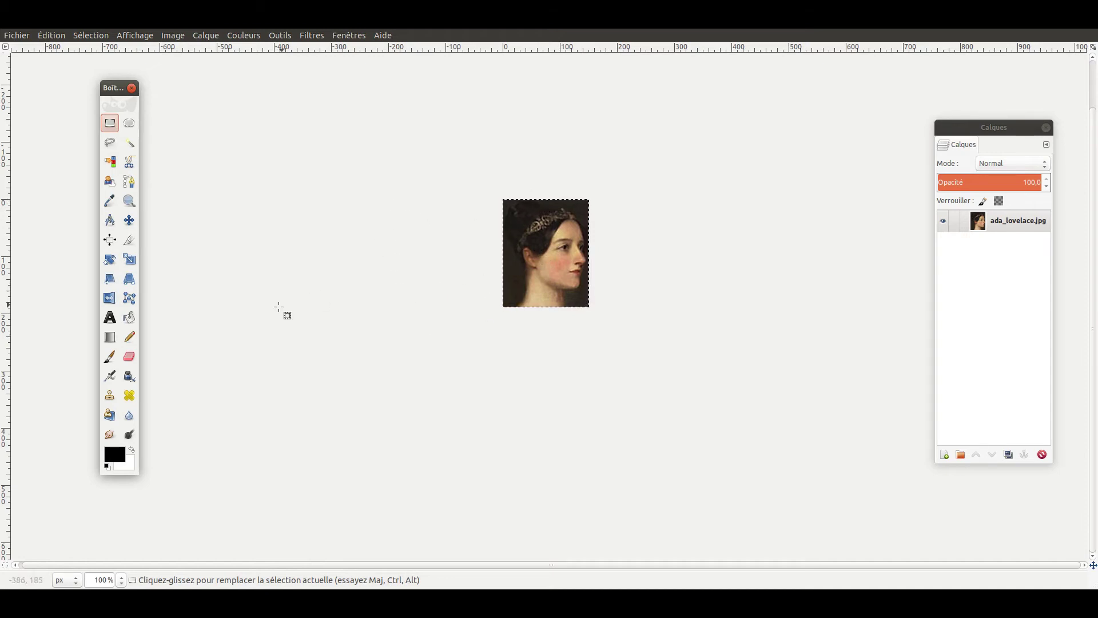
Step: Clear rectangular areas of dark background to white in the lower left and lower right corners of the cropped portrait
left_click(130, 204)
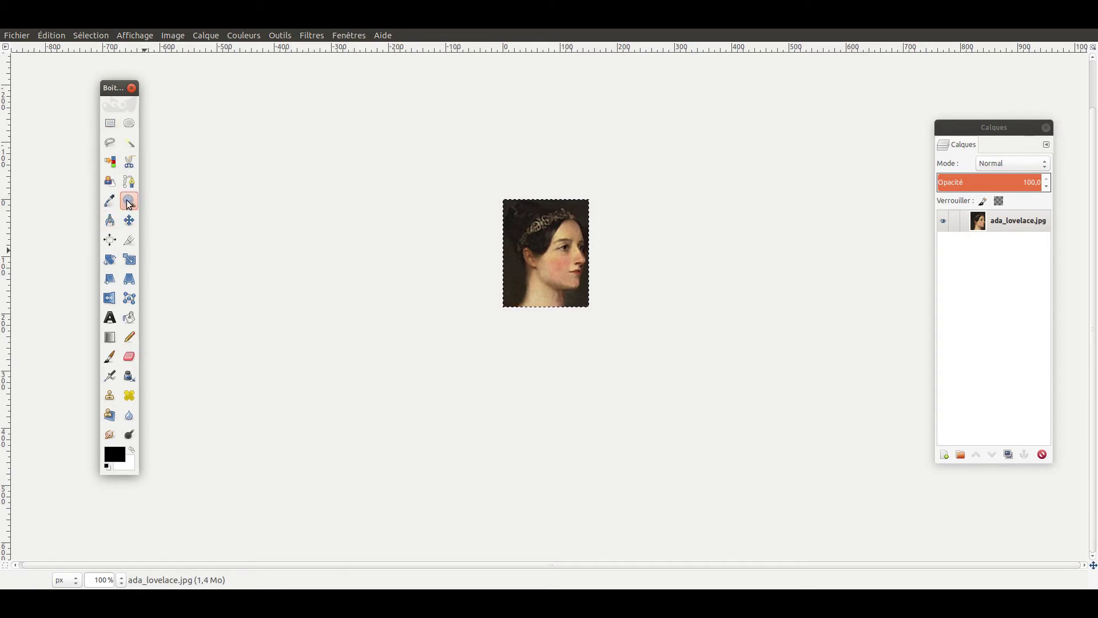
left_click(465, 259)
left_click(465, 258)
left_click(465, 259)
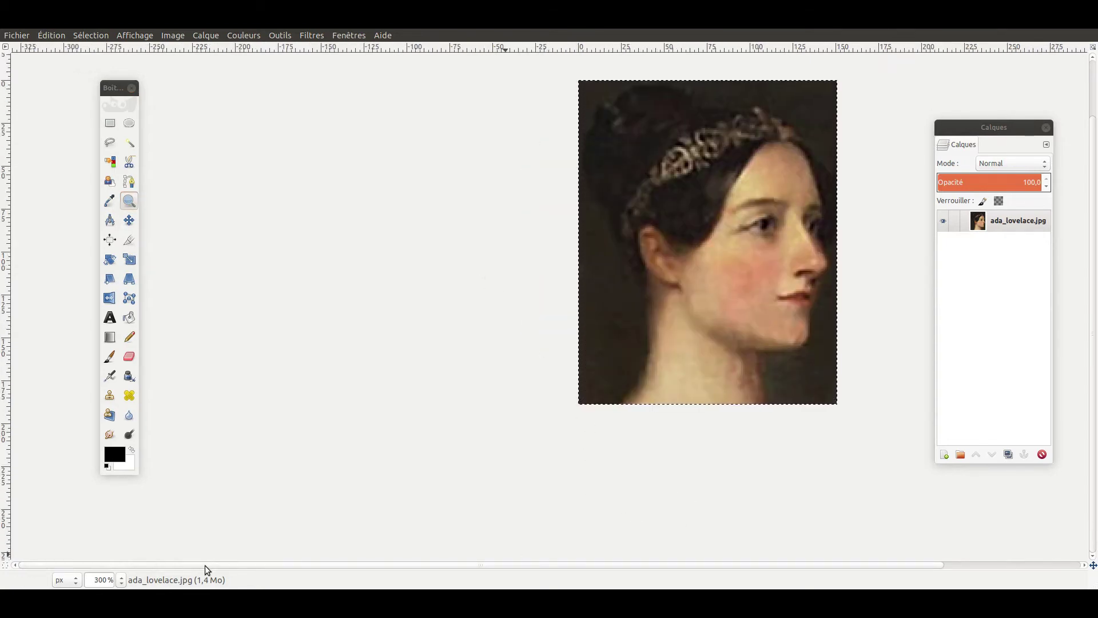
scroll(223, 565, "right", 3)
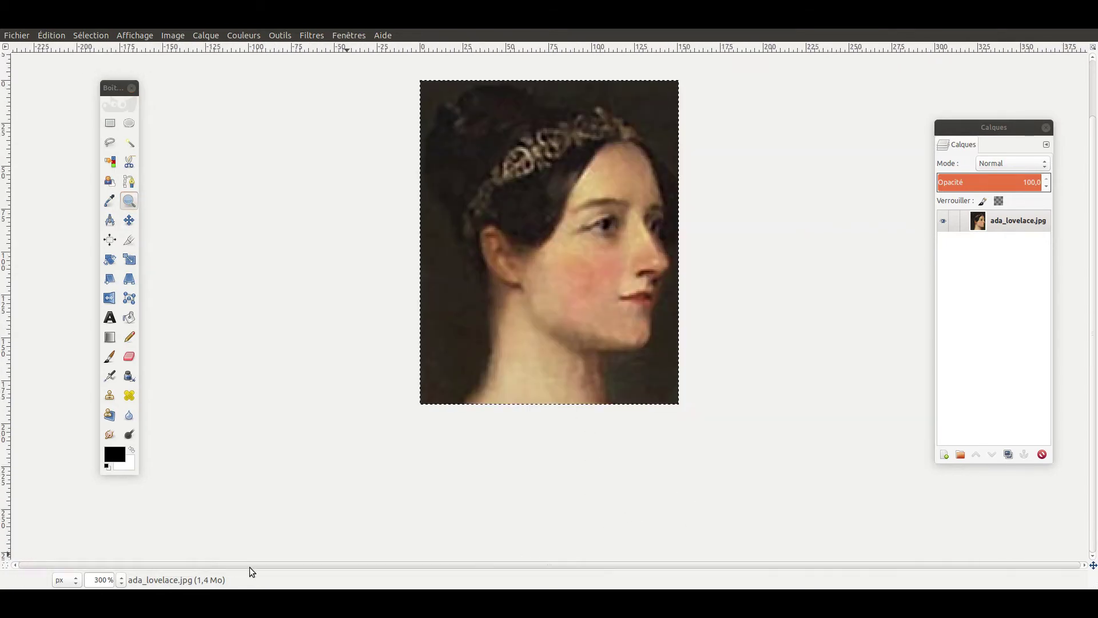
left_click(110, 125)
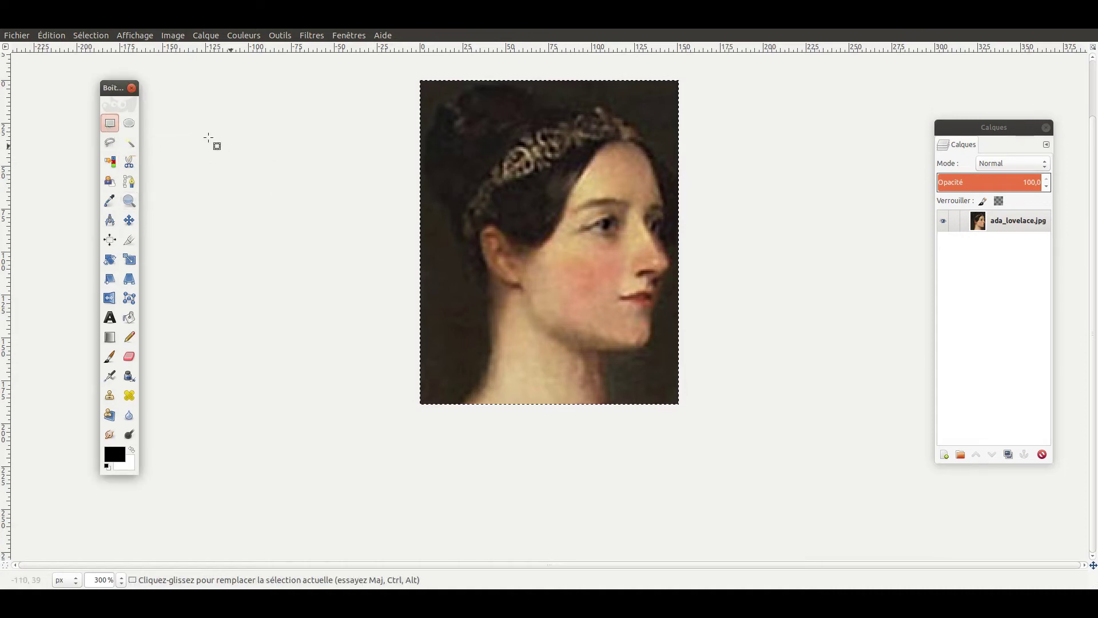
left_click_drag(392, 275, 460, 410)
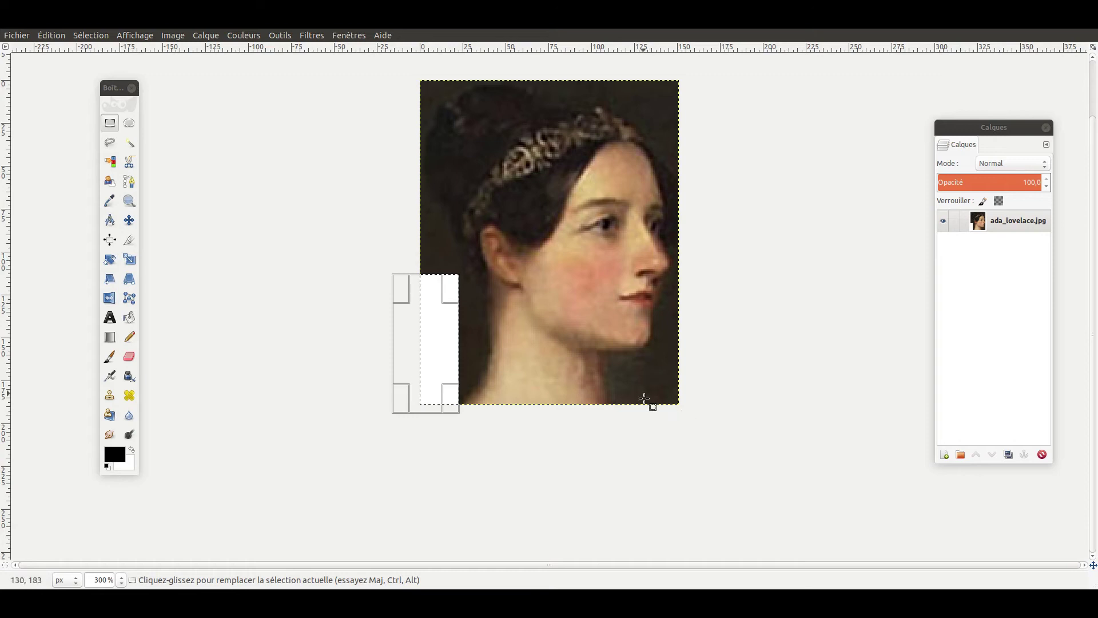
left_click_drag(639, 416, 714, 349)
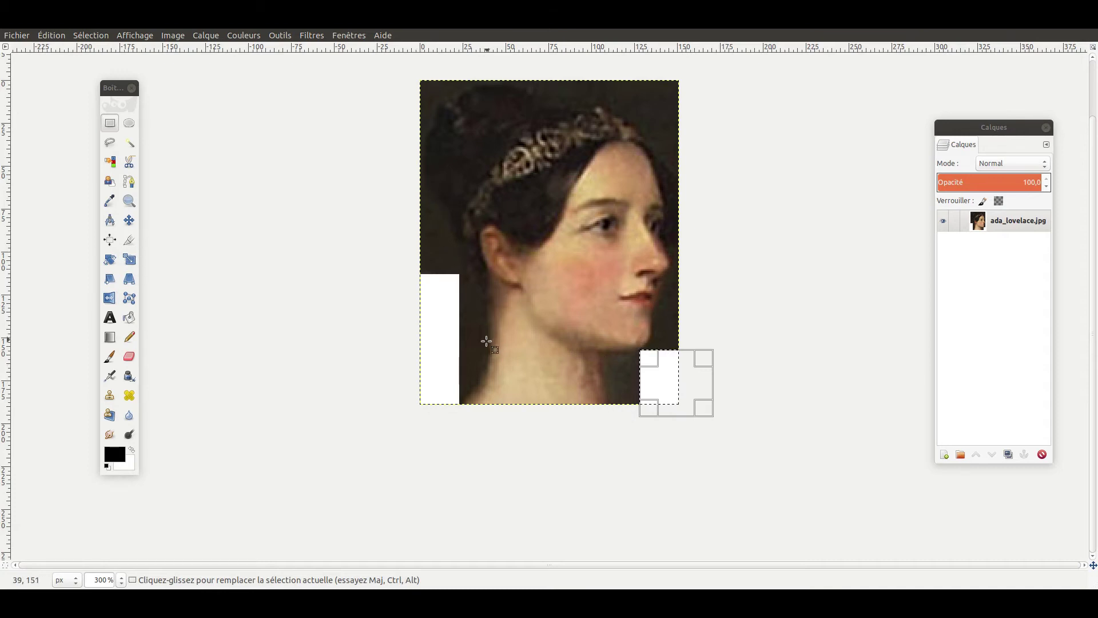
Step: Outline the background behind the neck and hair bun with the free selection tool and clear it to white
left_click(111, 143)
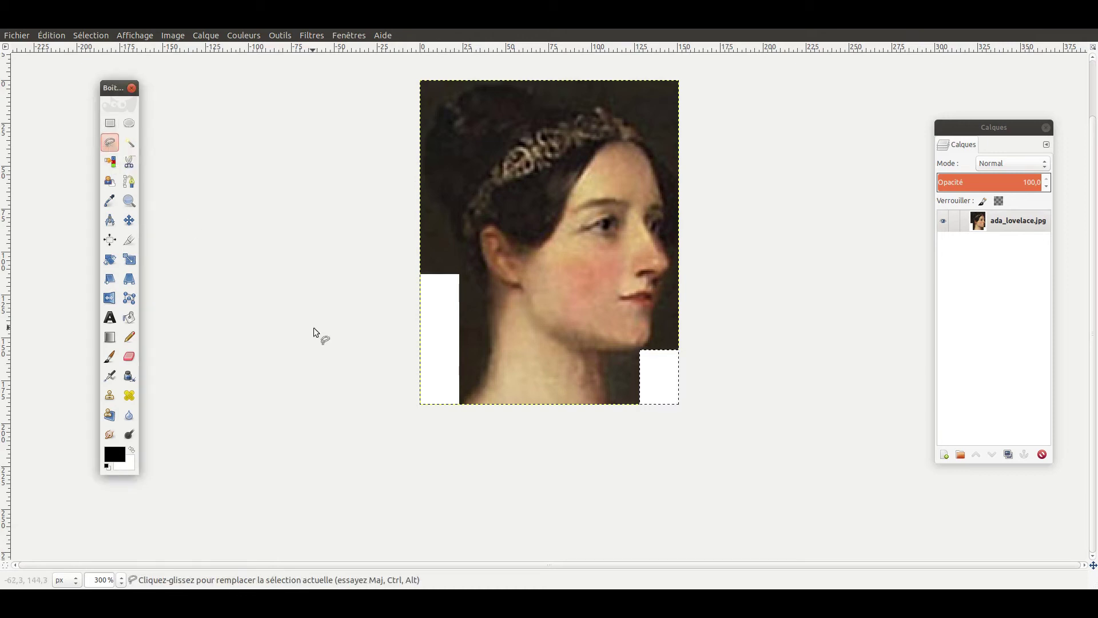
left_click(458, 424)
left_click(462, 400)
left_click(475, 389)
left_click(485, 375)
left_click(490, 354)
left_click(491, 317)
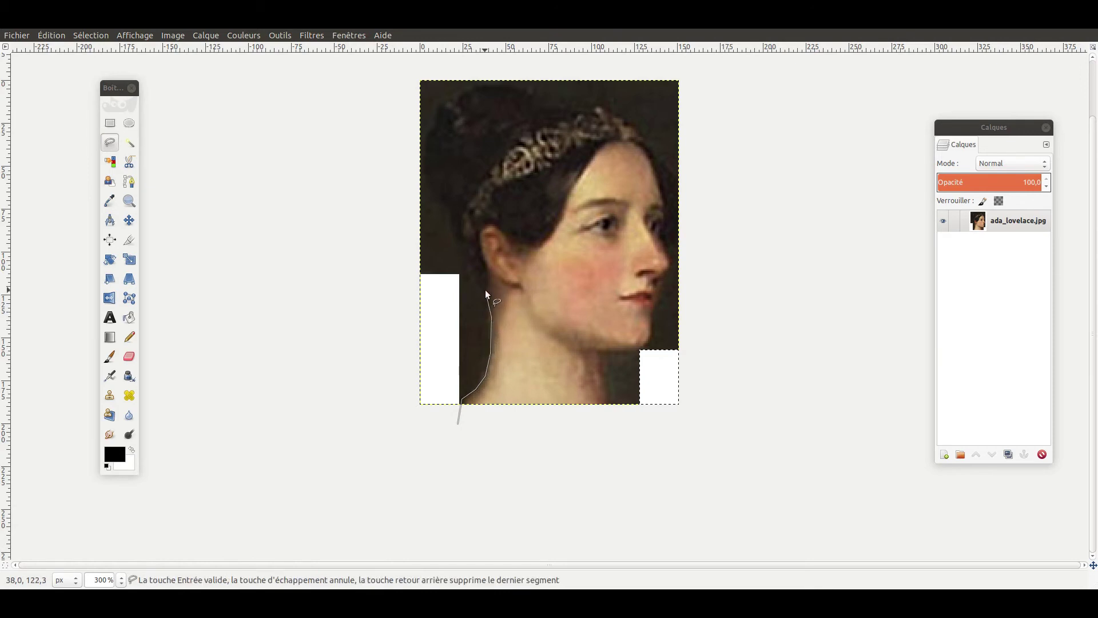
left_click(469, 273)
left_click(453, 226)
left_click(450, 208)
left_click(425, 151)
left_click(433, 121)
left_click(438, 105)
left_click(449, 89)
left_click(480, 77)
left_click(418, 62)
left_click(309, 259)
left_click(319, 412)
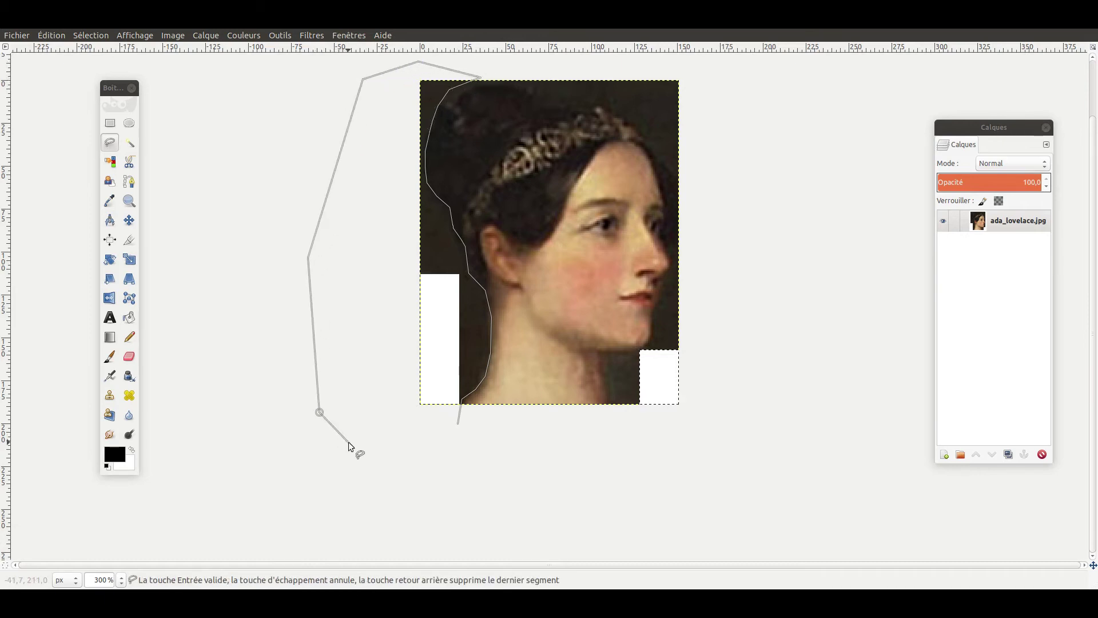
left_click(366, 445)
left_click(401, 448)
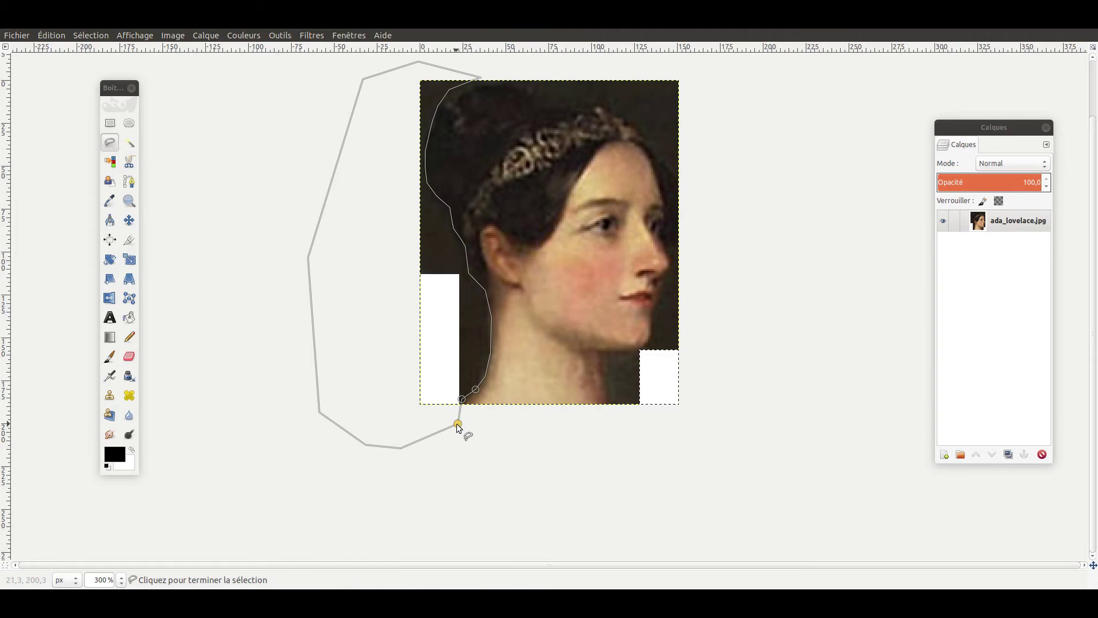
left_click(457, 423)
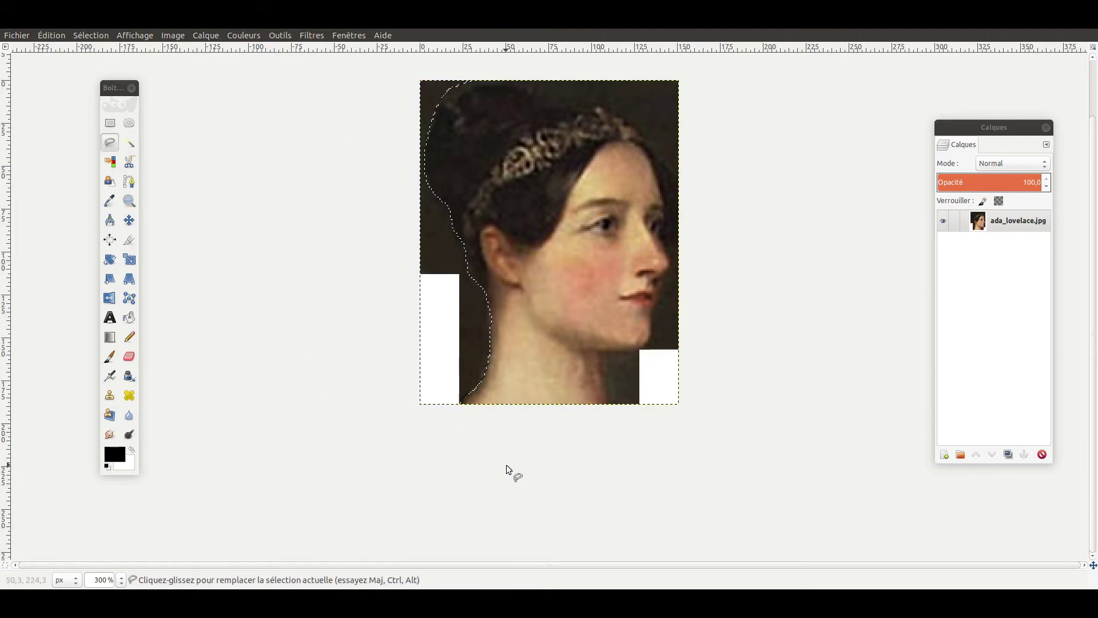
key("Delete")
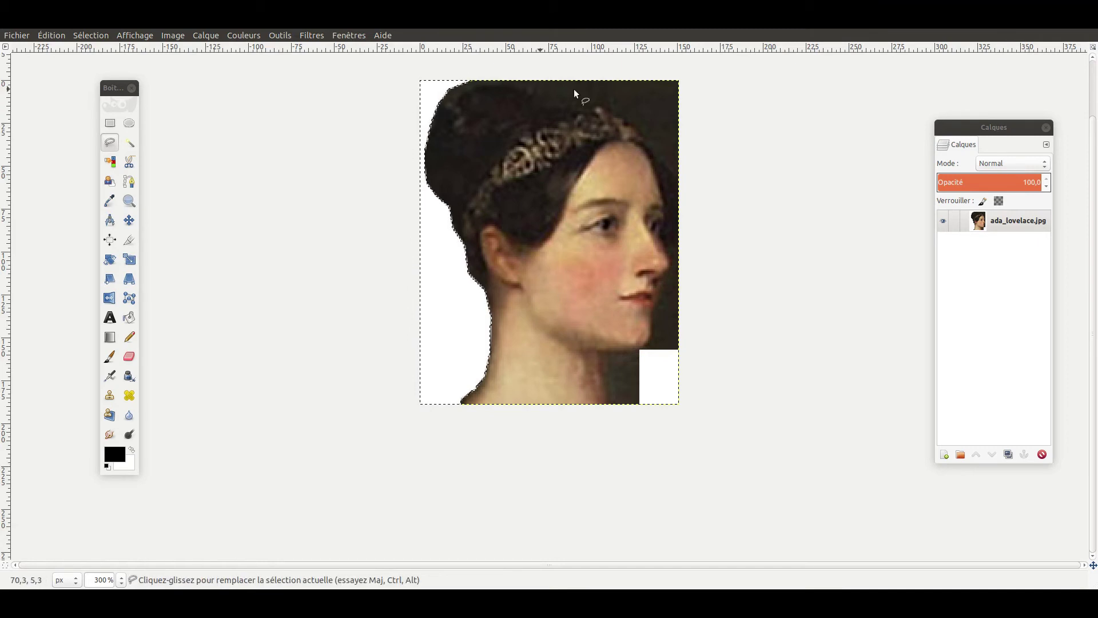
Step: Outline the background in front of the neck and face and above the hair with the free selection tool and clear it to white
left_click(111, 144)
left_click(610, 440)
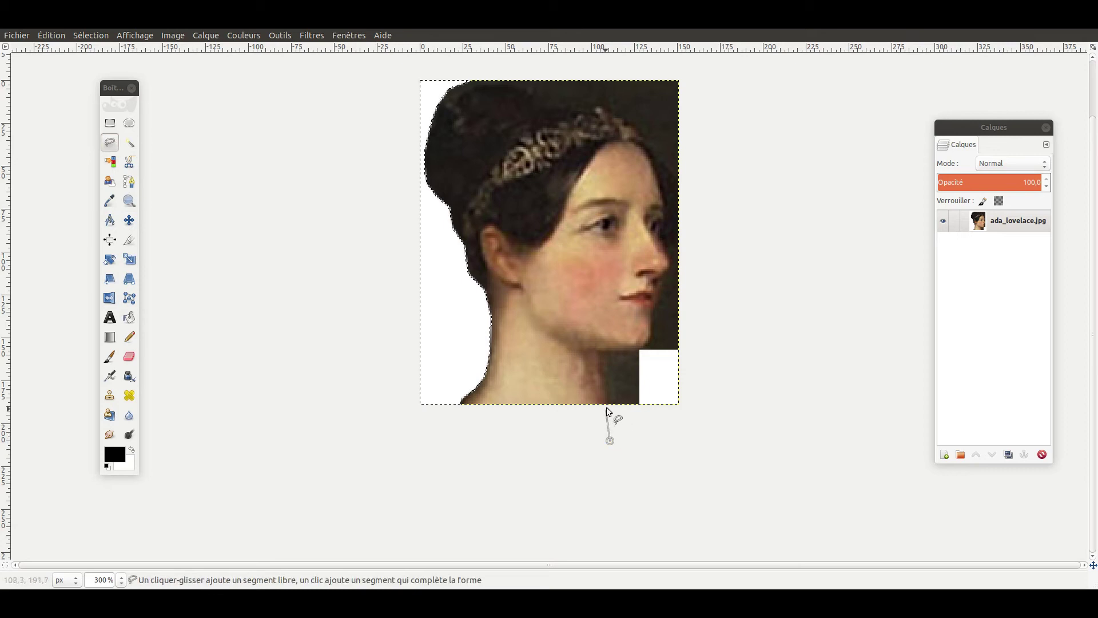
mouse_move(609, 396)
left_mouse_down()
mouse_move(603, 356)
mouse_move(636, 348)
left_mouse_up()
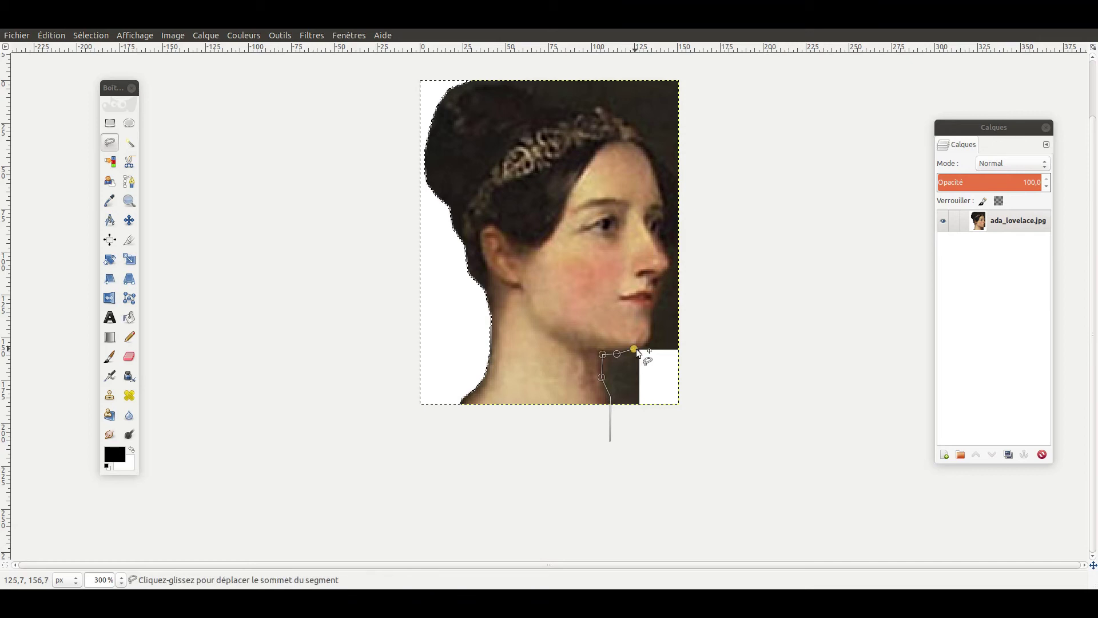
left_click(648, 343)
left_click(651, 331)
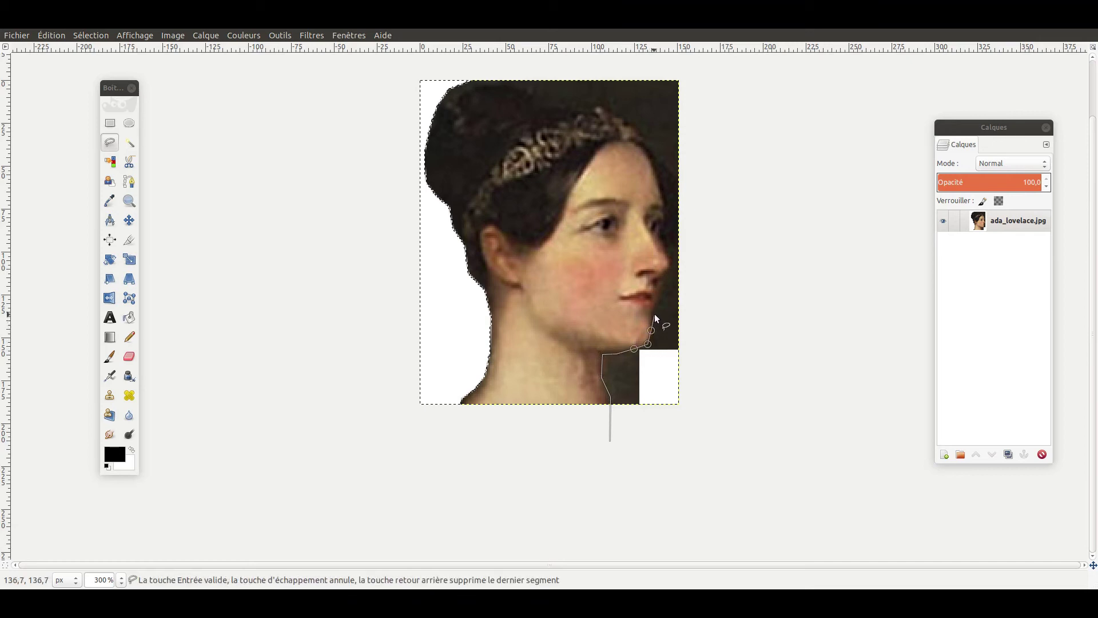
left_click(654, 312)
left_click(656, 300)
left_click(655, 289)
left_click(656, 278)
left_click(665, 270)
left_click(670, 262)
left_click(659, 236)
left_click(664, 219)
left_click(662, 201)
left_click(660, 188)
left_click(653, 164)
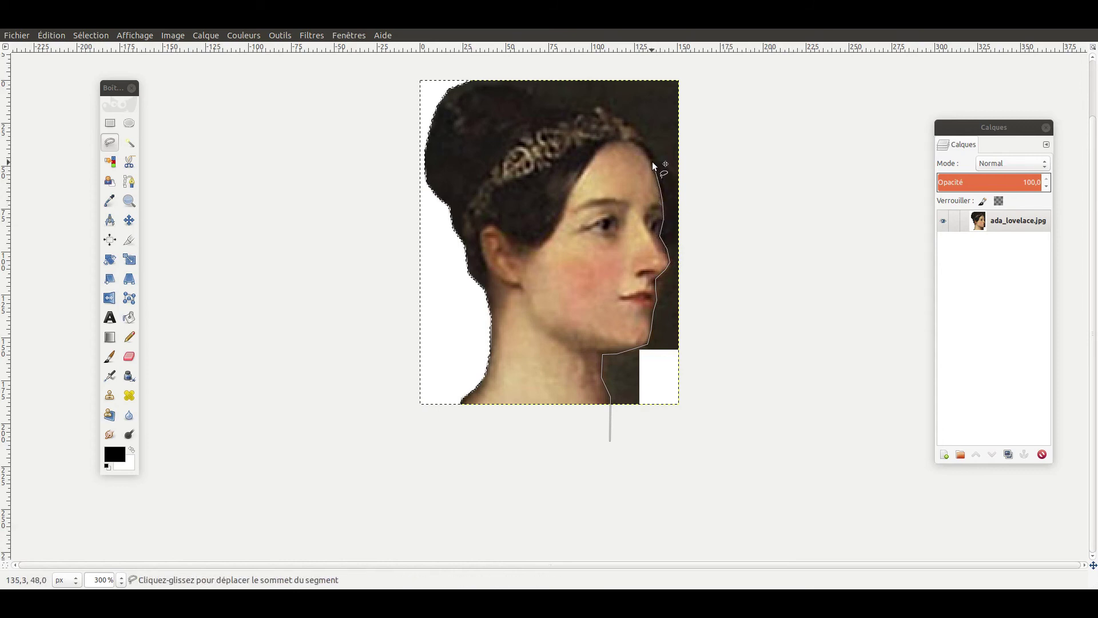
left_click(643, 144)
left_click(641, 129)
left_click(624, 119)
left_click(605, 110)
left_click(582, 103)
left_click(568, 105)
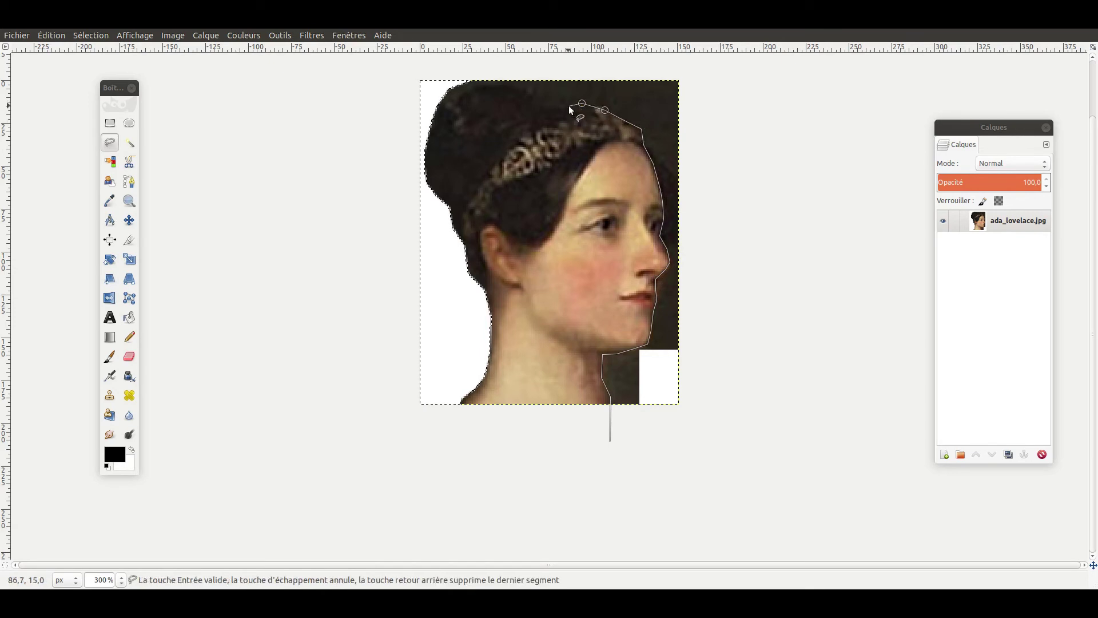
left_click(551, 106)
left_click(538, 94)
left_click(507, 86)
left_click(486, 83)
left_click(708, 74)
left_click(762, 209)
left_click(754, 448)
left_click(685, 472)
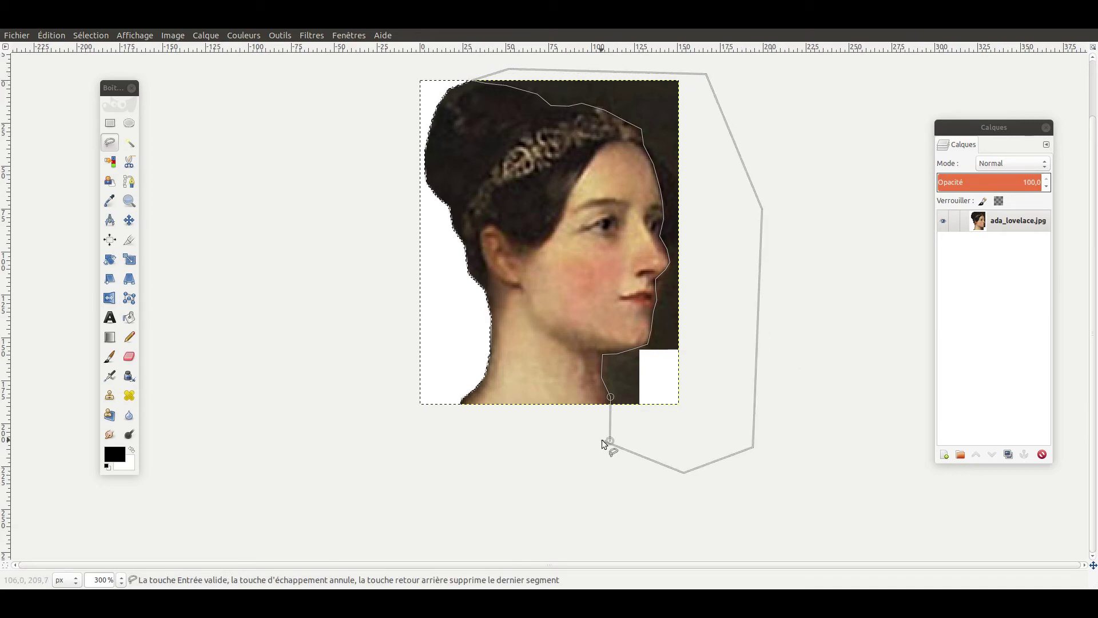
left_click(609, 440)
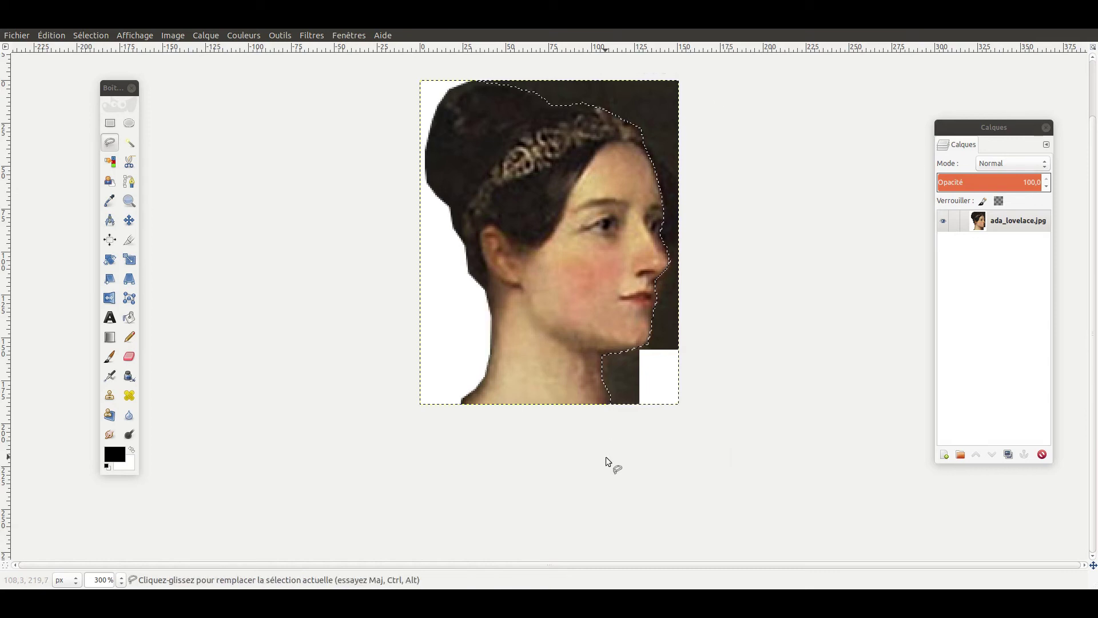
key("Delete")
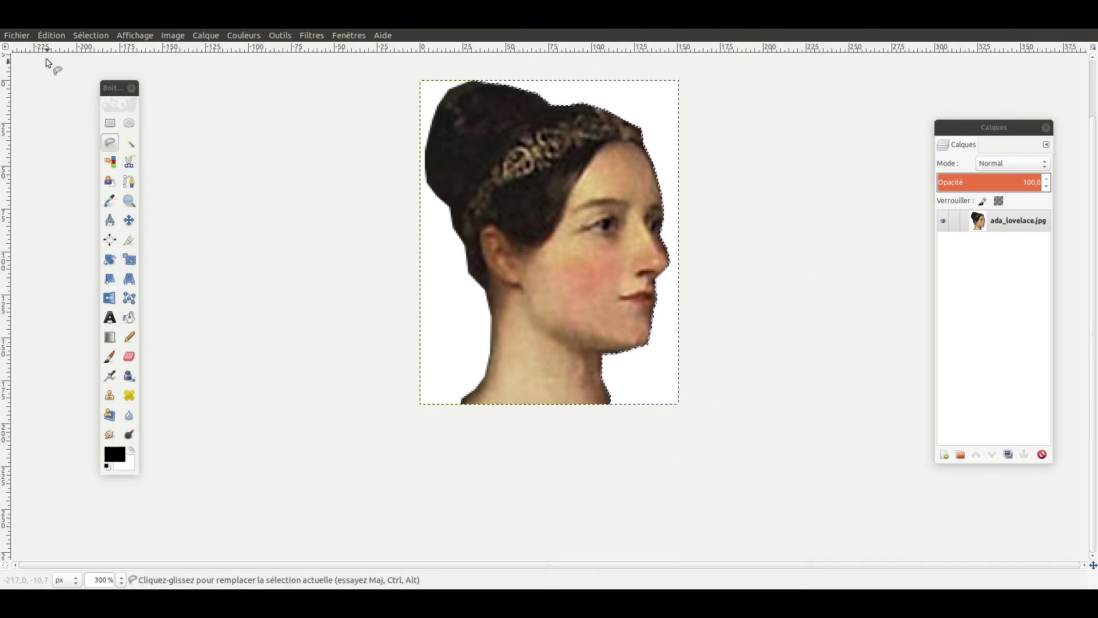
Step: Save the image as ada_lovelace.xcf in the histoireInformatique folder
left_click(14, 37)
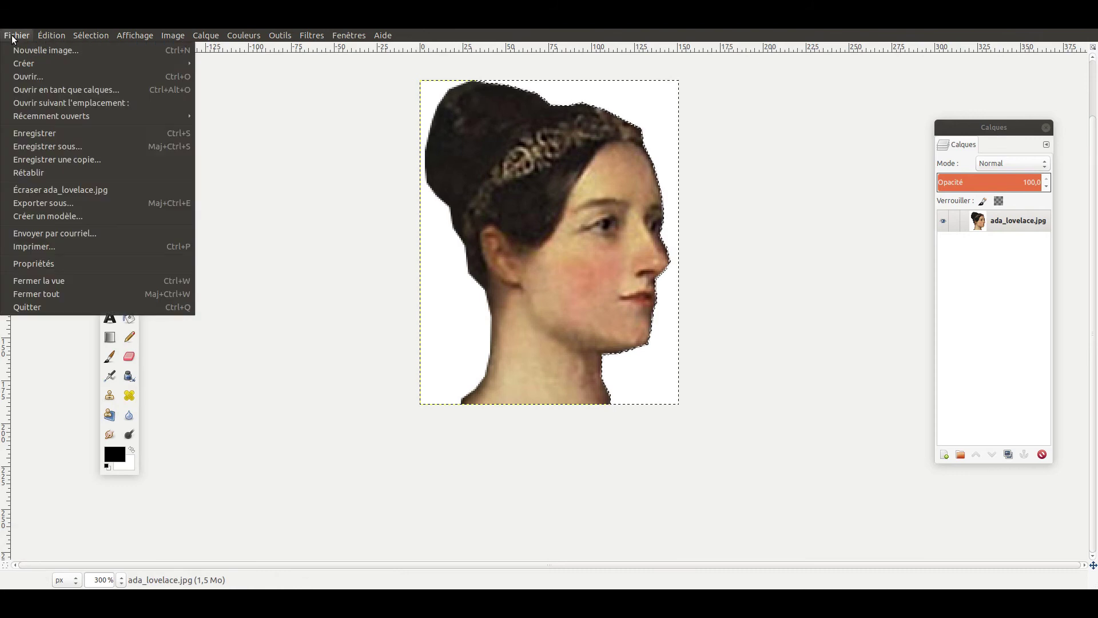
left_click(35, 133)
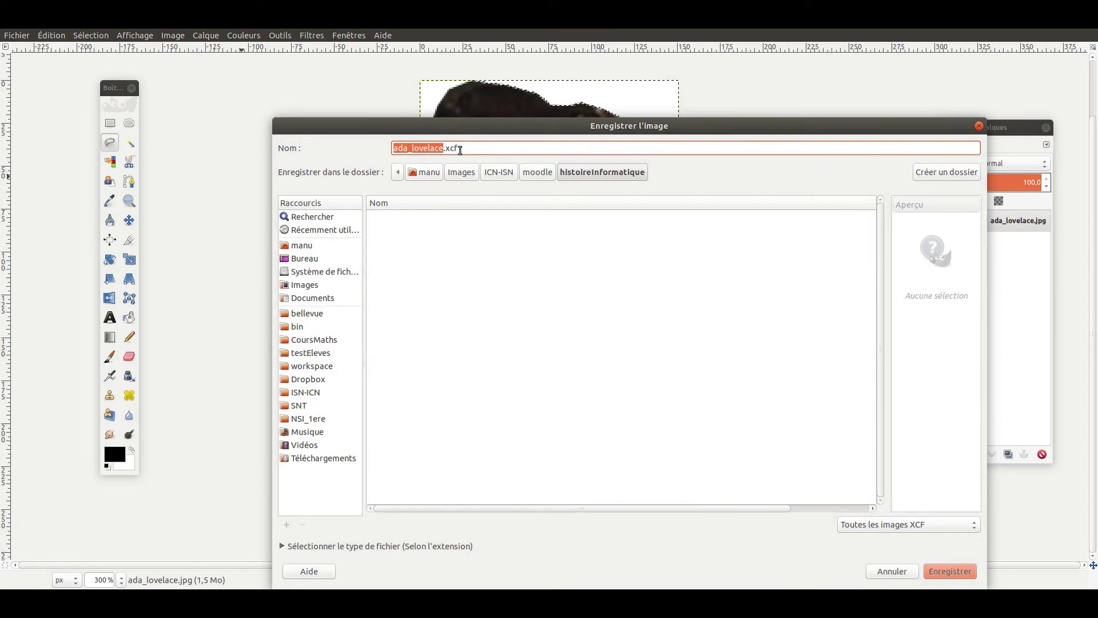
left_click(961, 571)
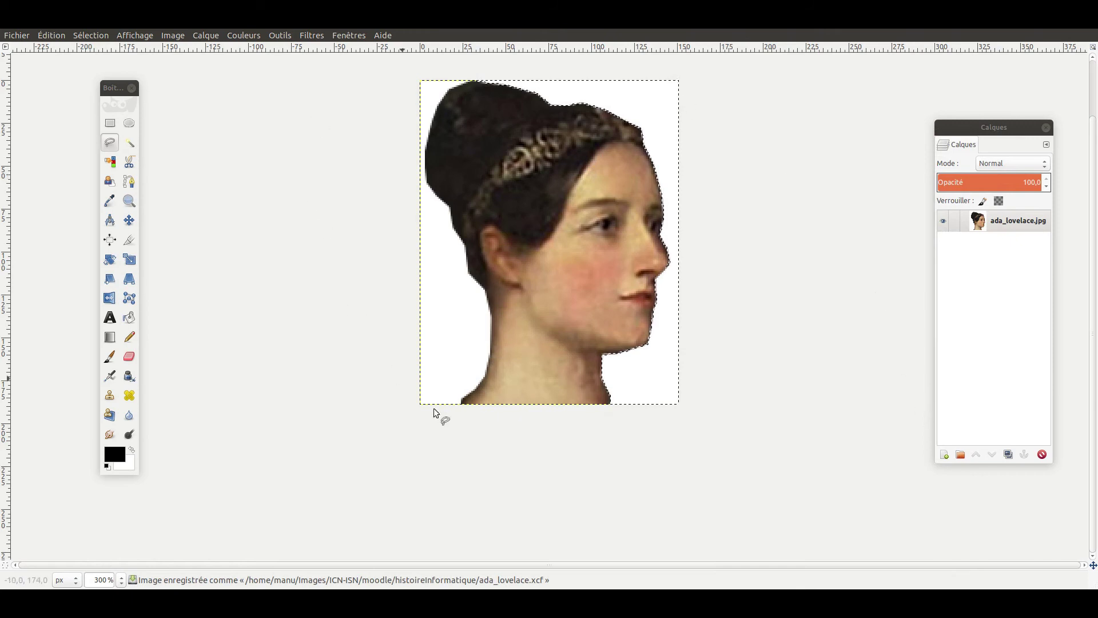
left_click(14, 40)
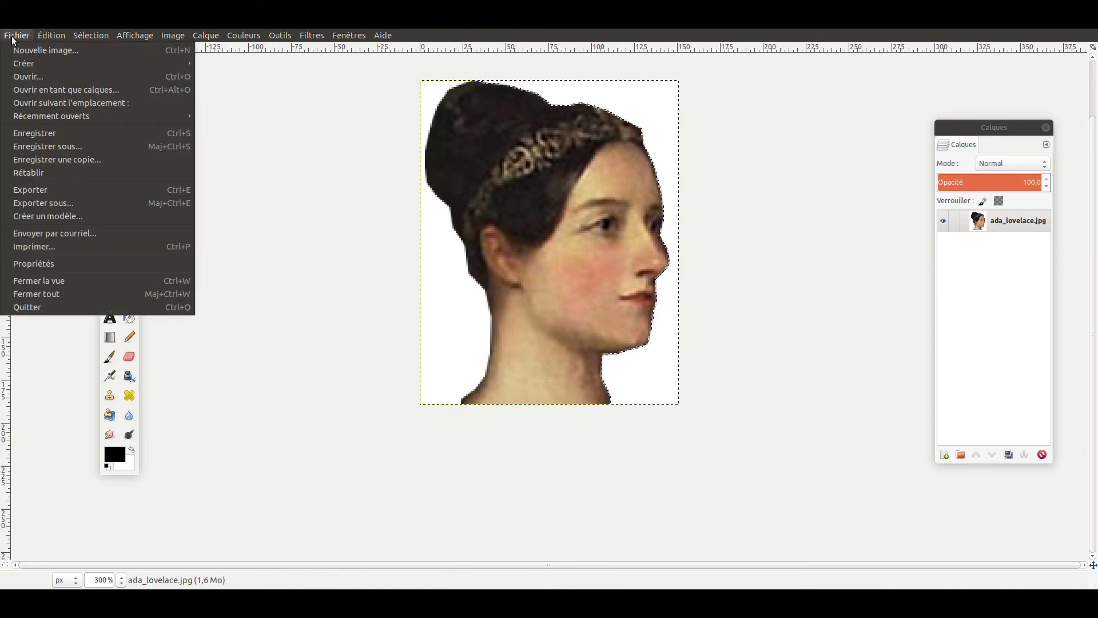
left_click(51, 204)
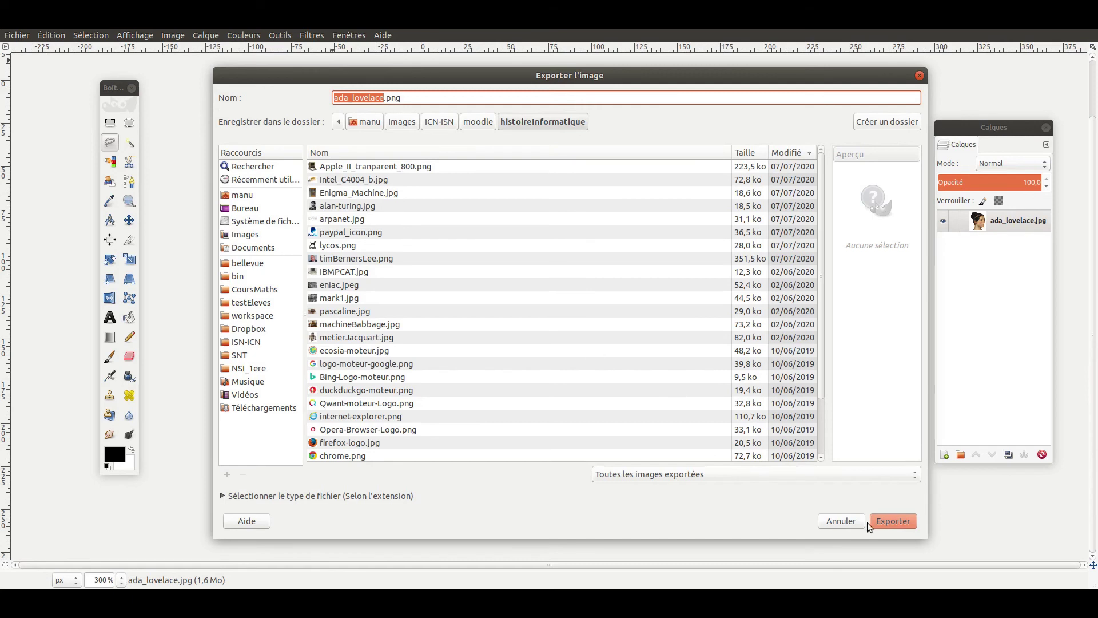
left_click(914, 478)
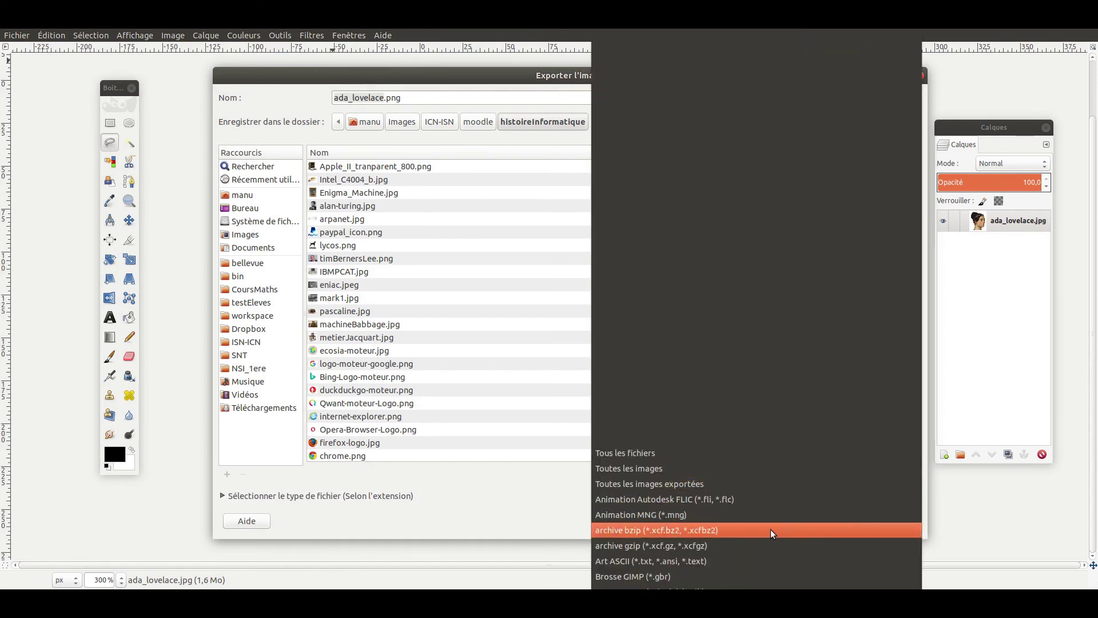
scroll(705, 582, "down", 1)
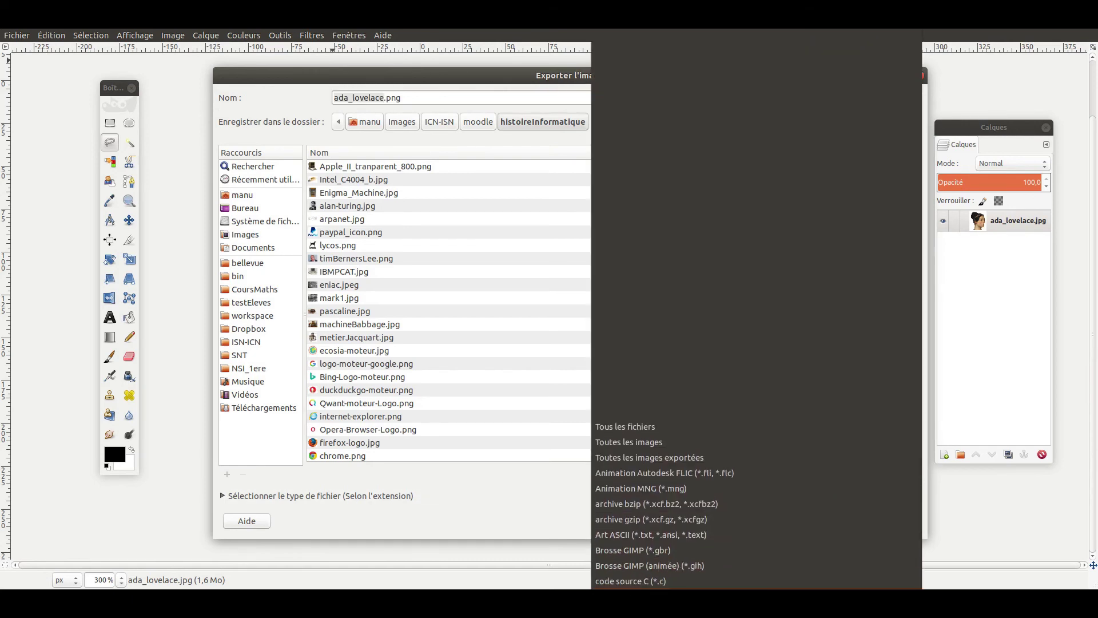
scroll(706, 583, "down", 4)
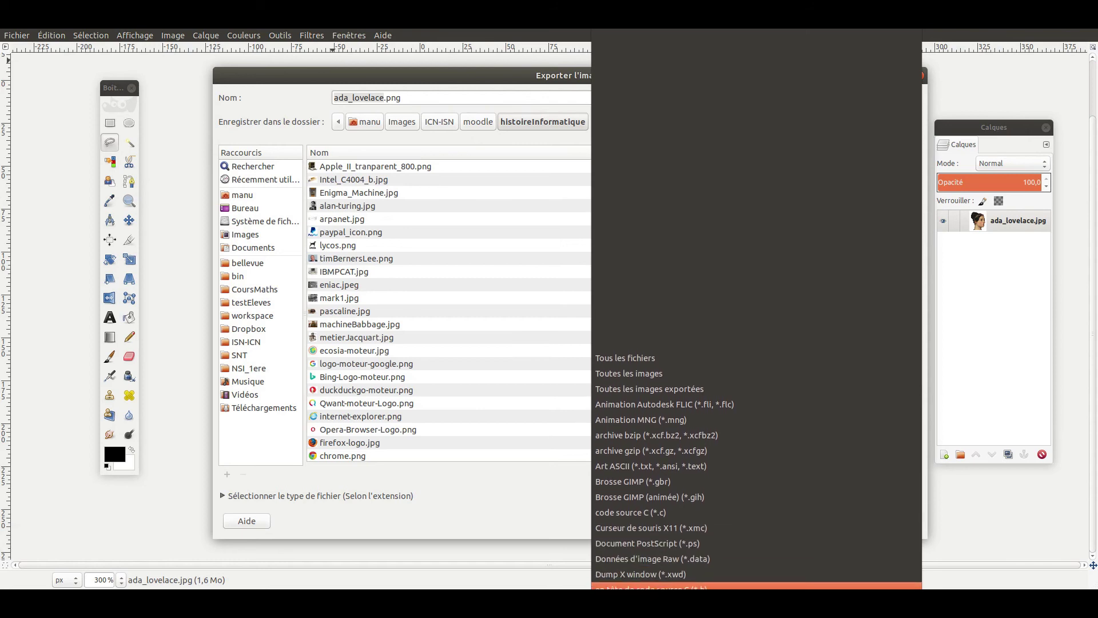
left_click(221, 496)
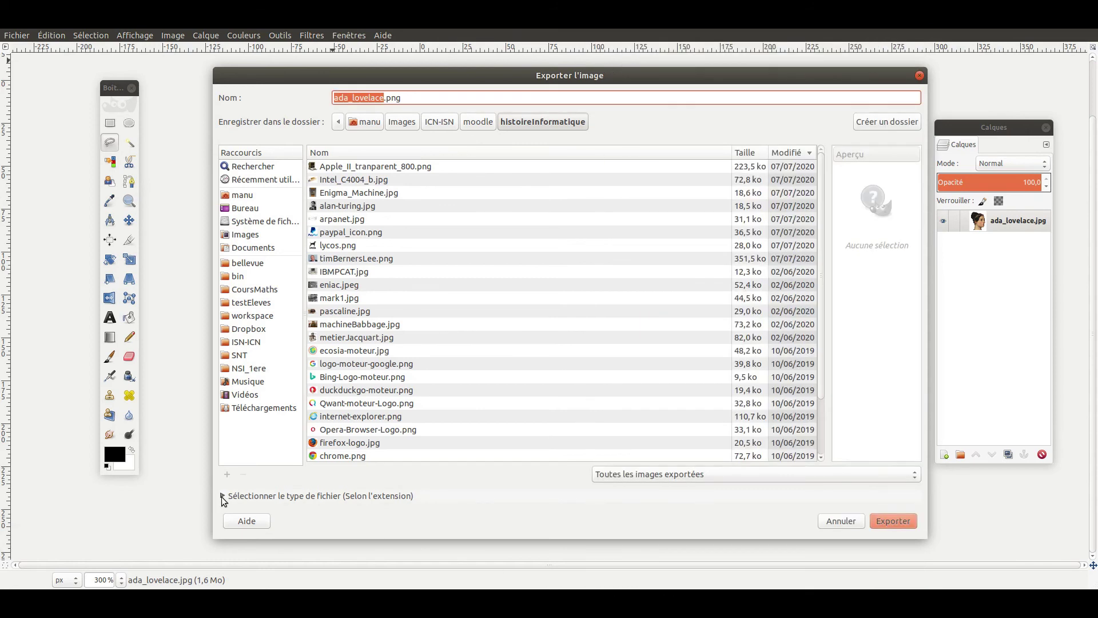
left_click(221, 496)
scroll(443, 466, "down", 5)
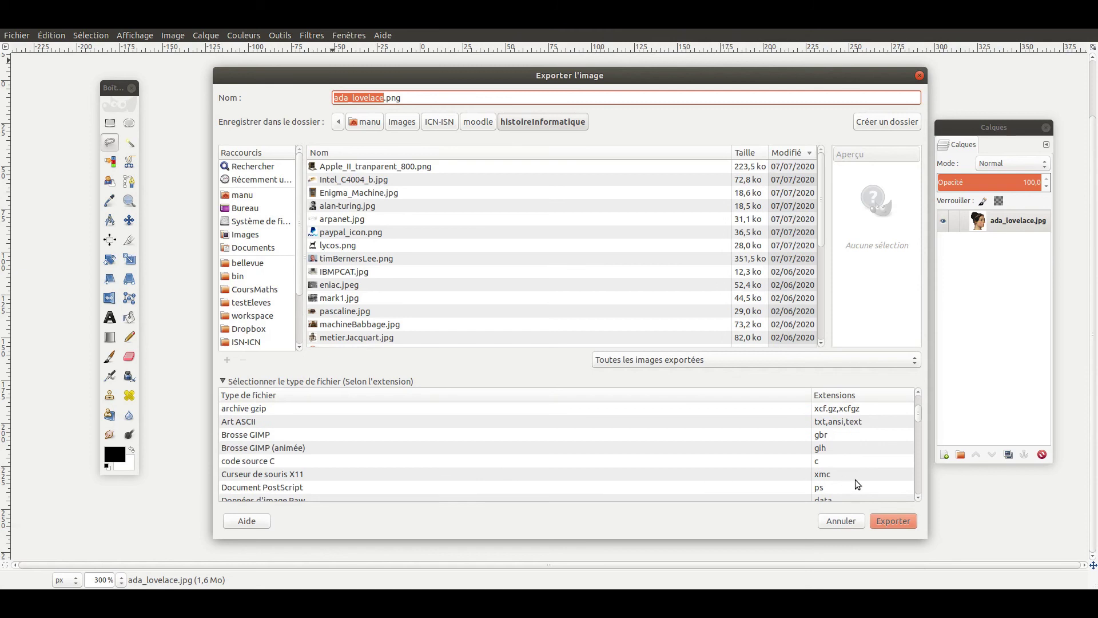
scroll(858, 483, "down", 4)
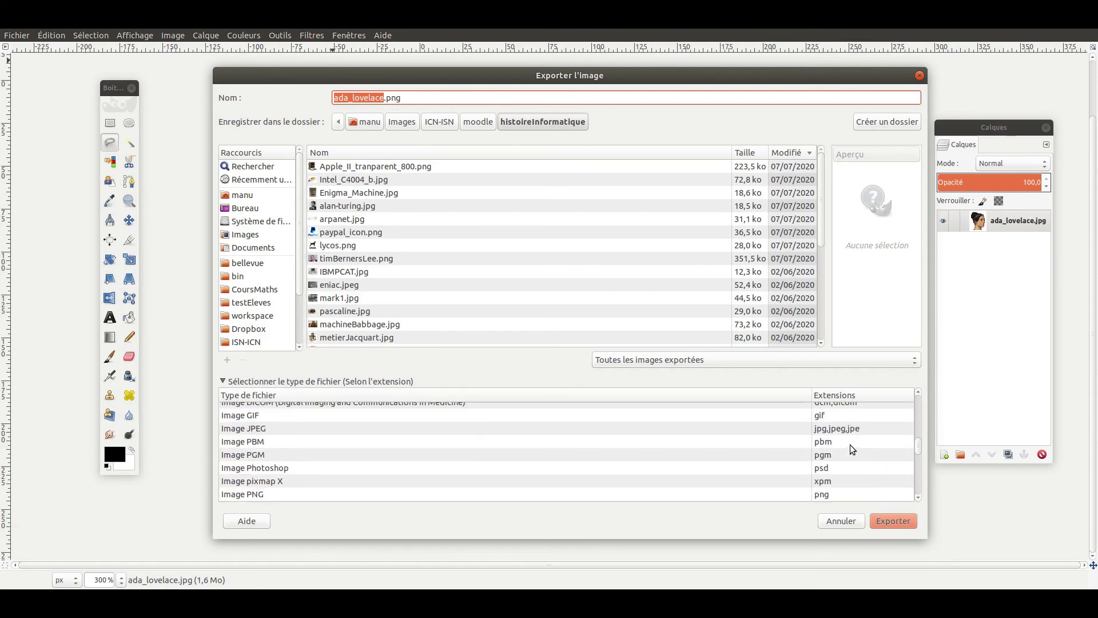
left_click(835, 433)
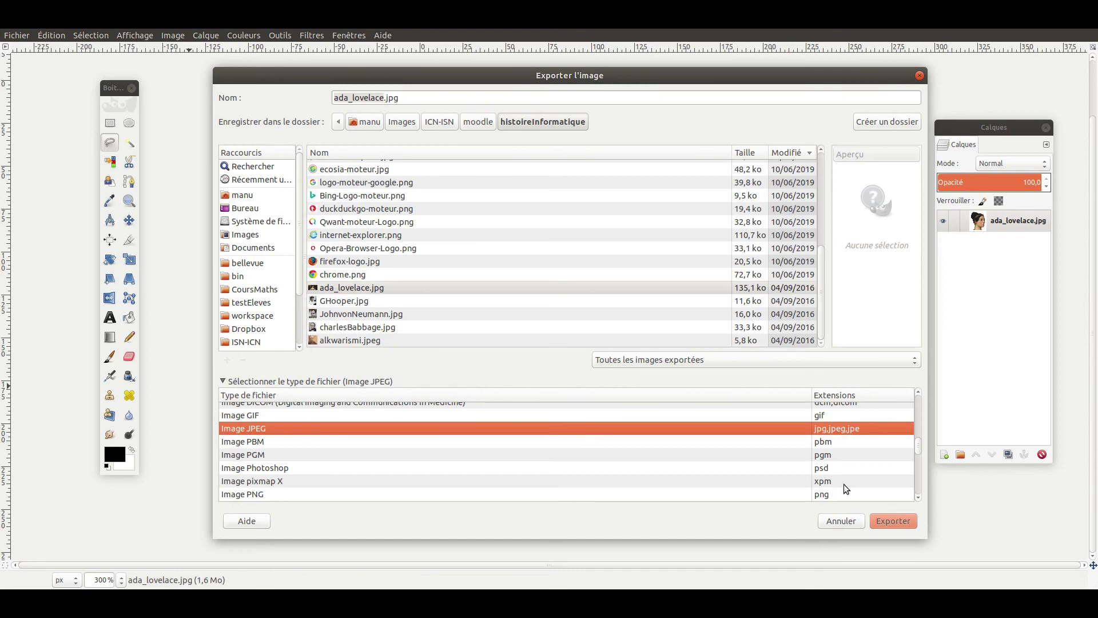
left_click(850, 525)
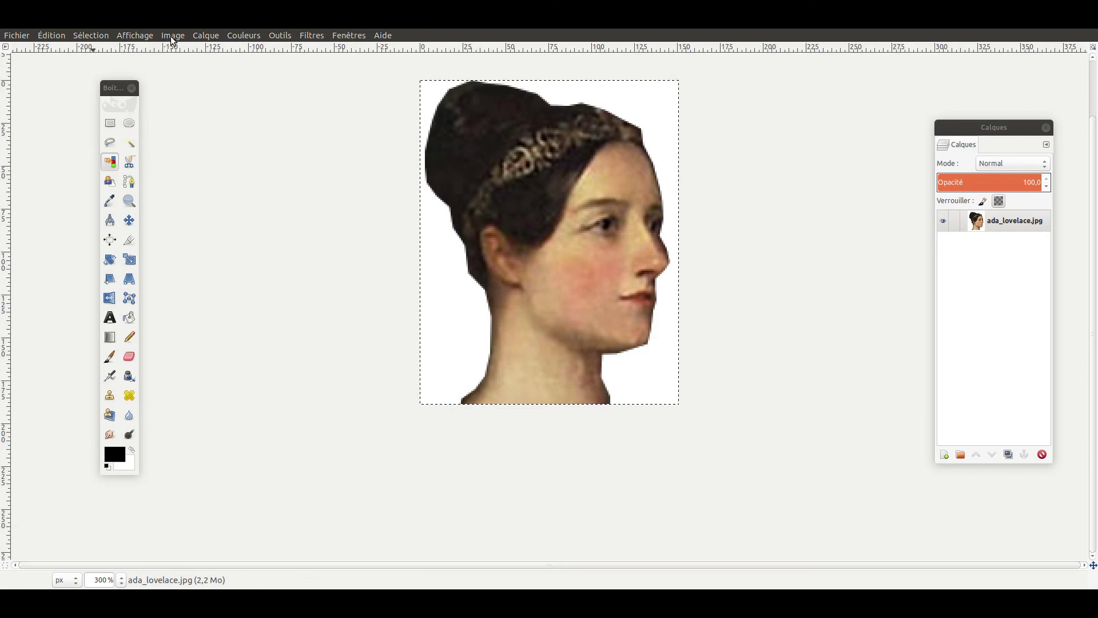
Step: Select the white background around the head by colour and invert the selection to cover only the head
left_click(89, 36)
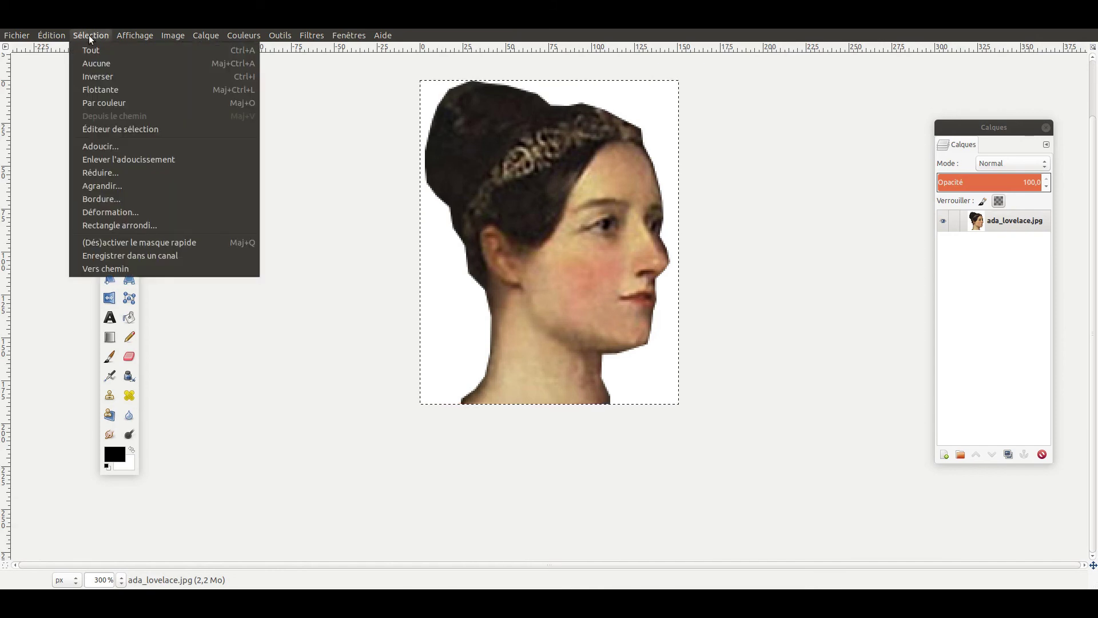
left_click(104, 104)
left_click(450, 321)
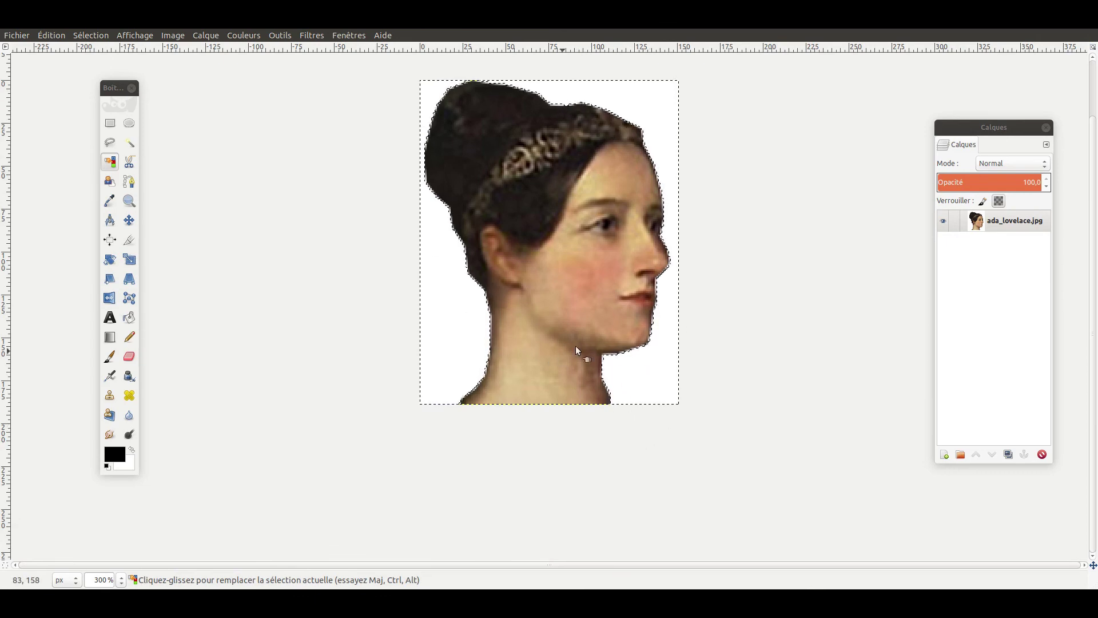
left_click(87, 36)
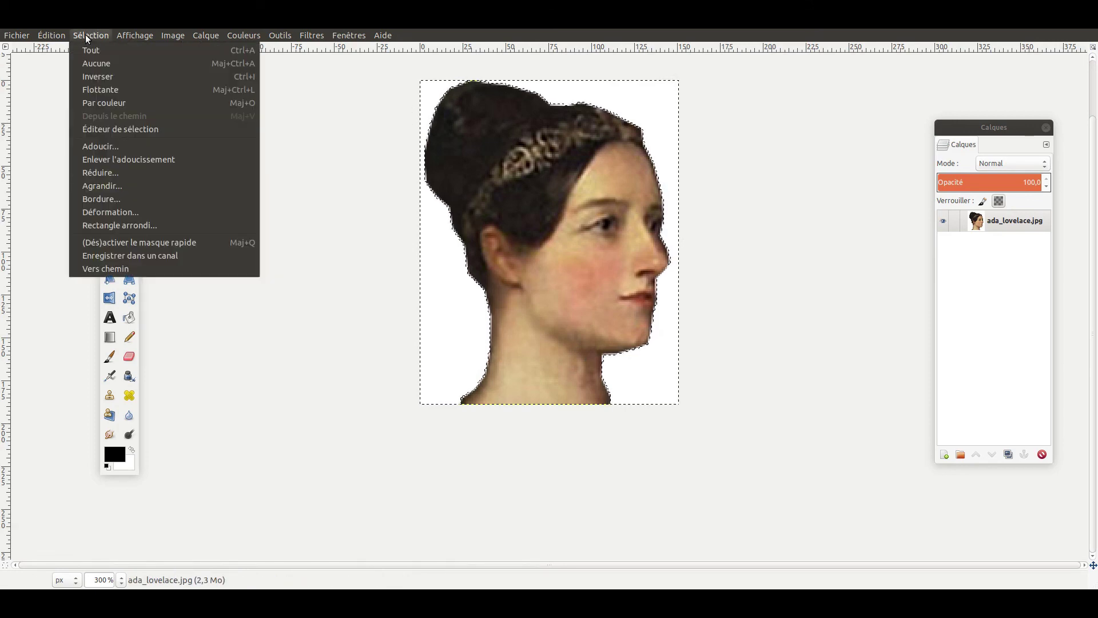
left_click(100, 77)
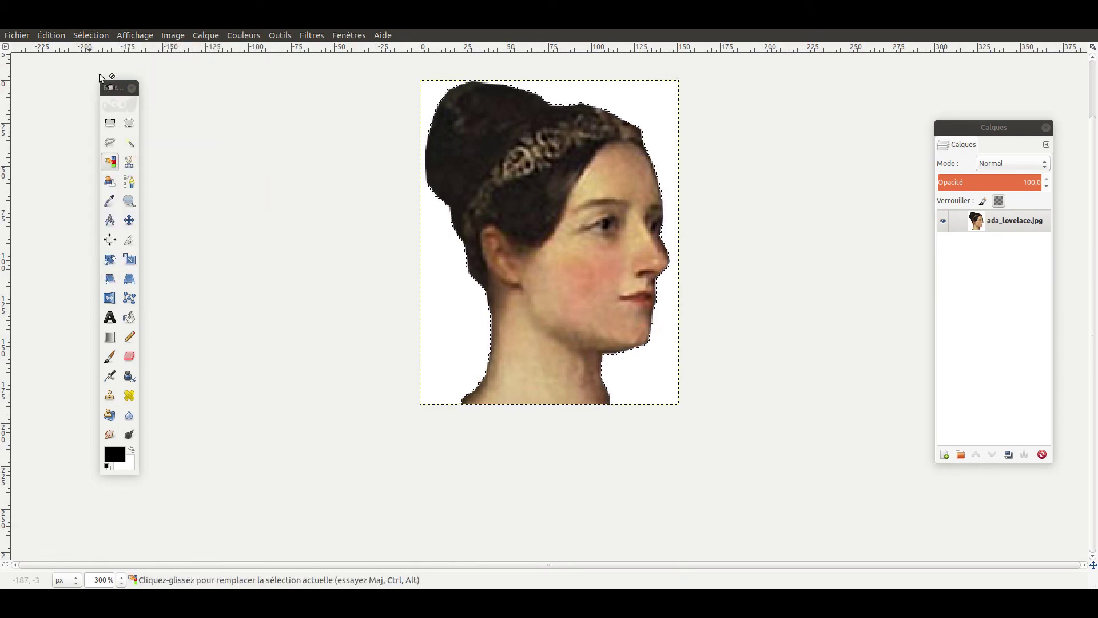
Step: Copy the selected head and paste it as a new image
left_click(48, 36)
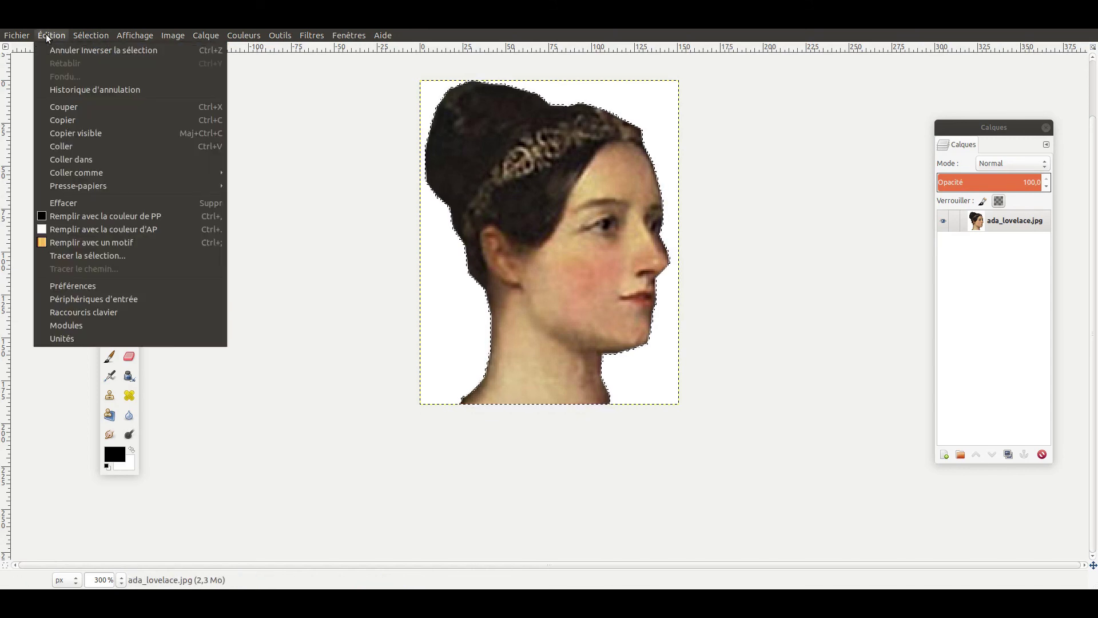
left_click(74, 122)
left_click(50, 38)
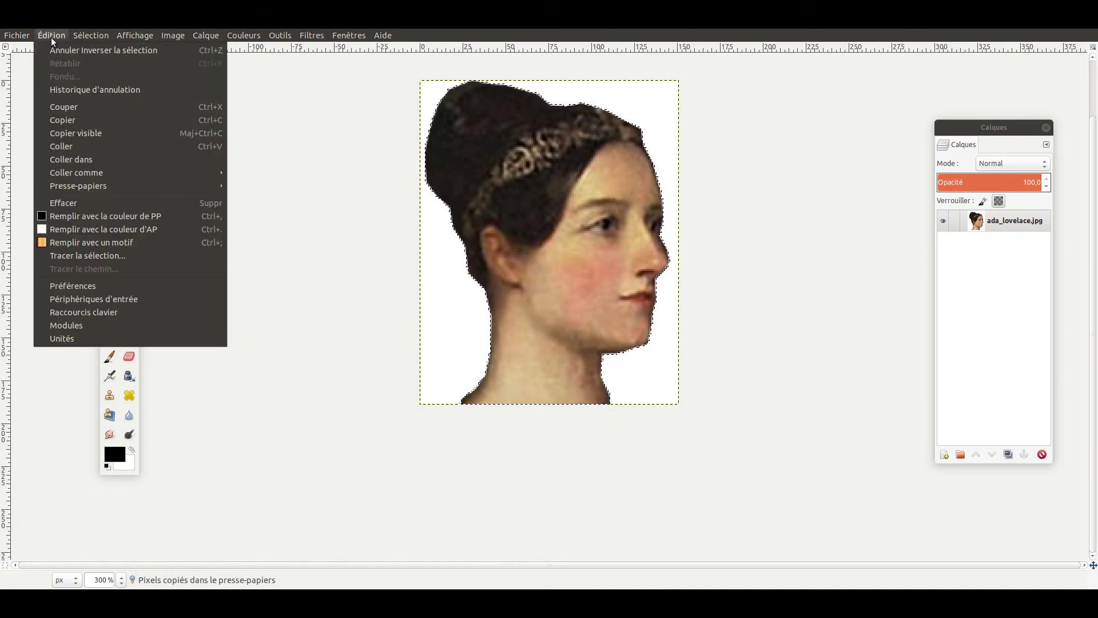
mouse_move(76, 168)
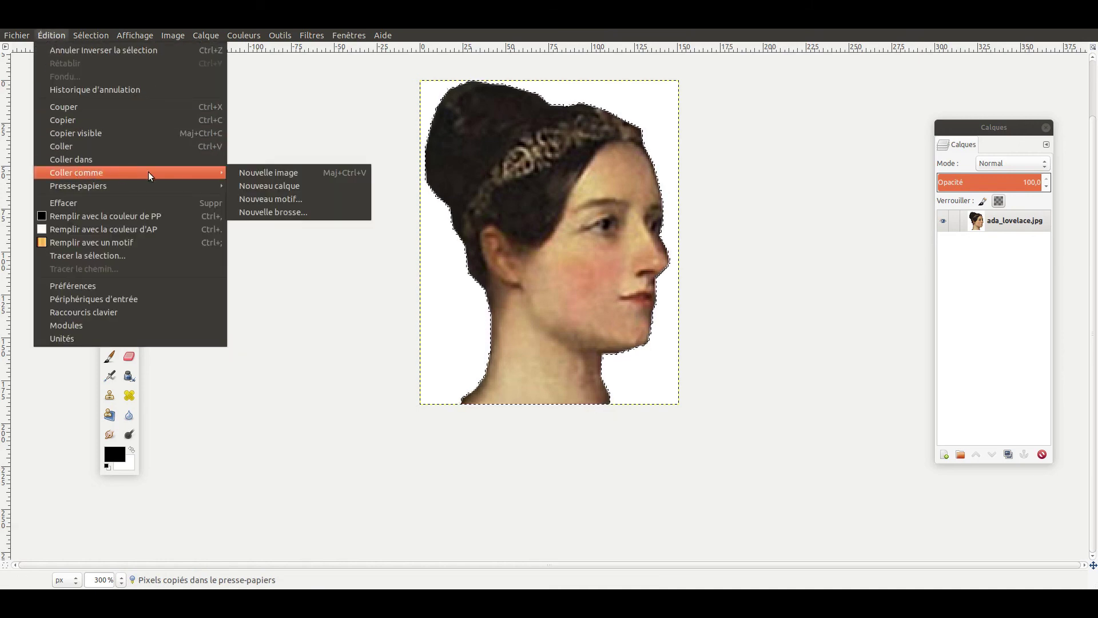
left_click(252, 174)
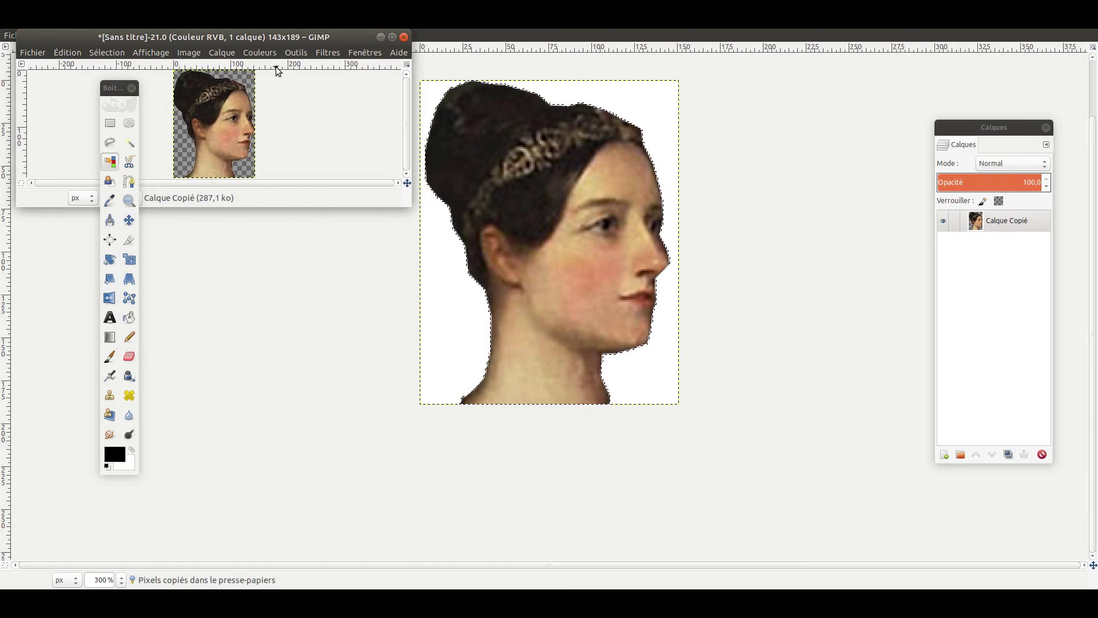
Step: Maximize the new image's window and enlarge the cut-out head to 300%, centred in view, to examine its transparent background
left_click_drag(265, 40, 634, 148)
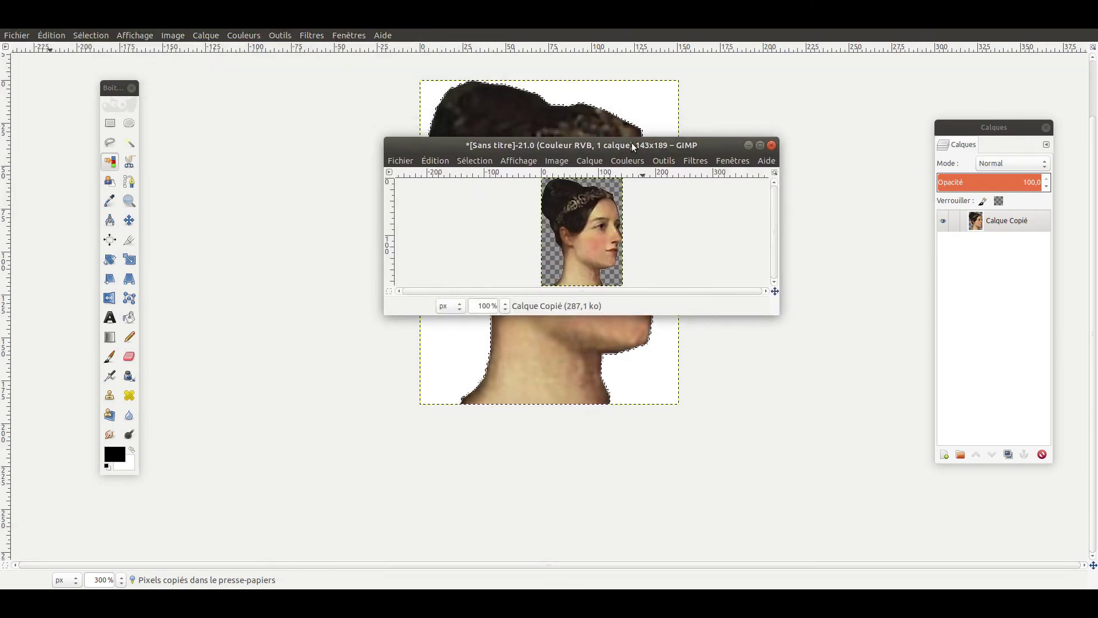
left_click(757, 145)
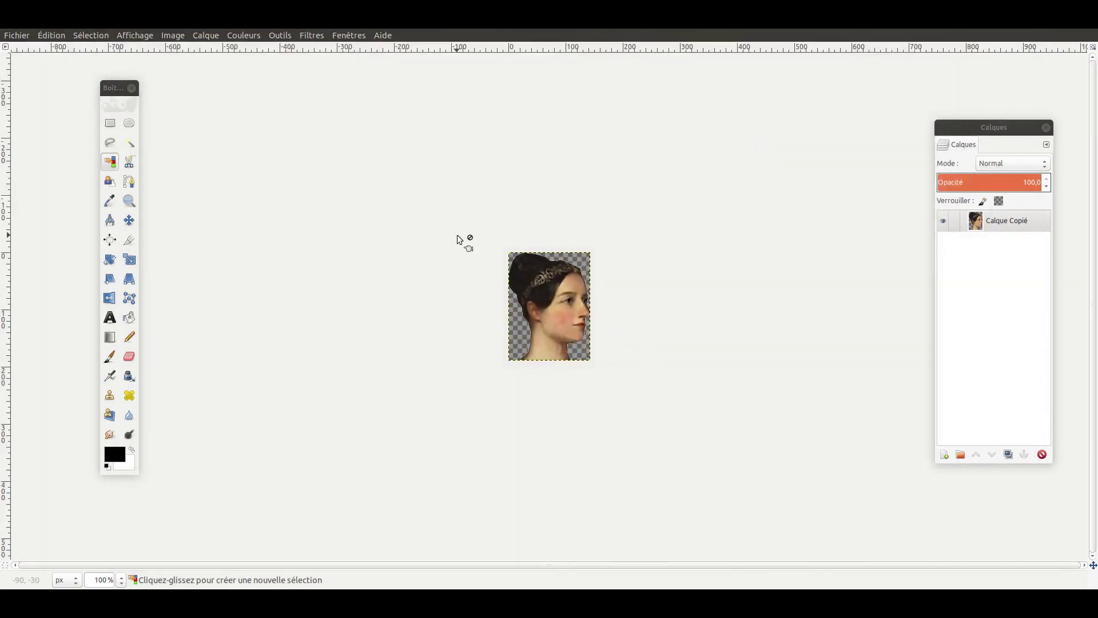
left_click(130, 201)
left_click(467, 288)
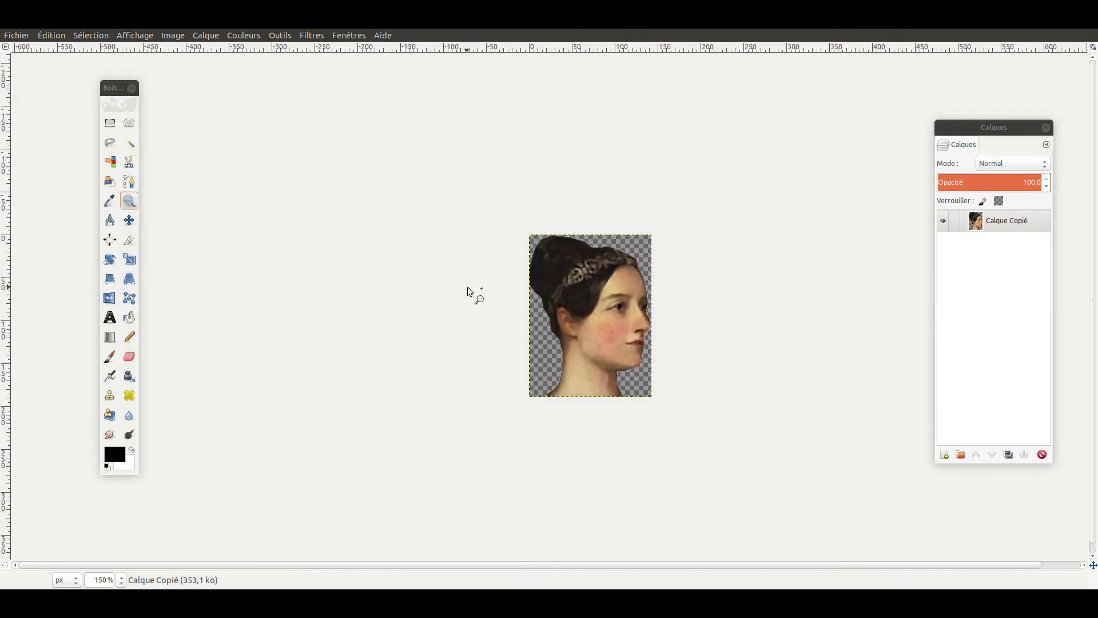
left_click(468, 288)
left_click(469, 287)
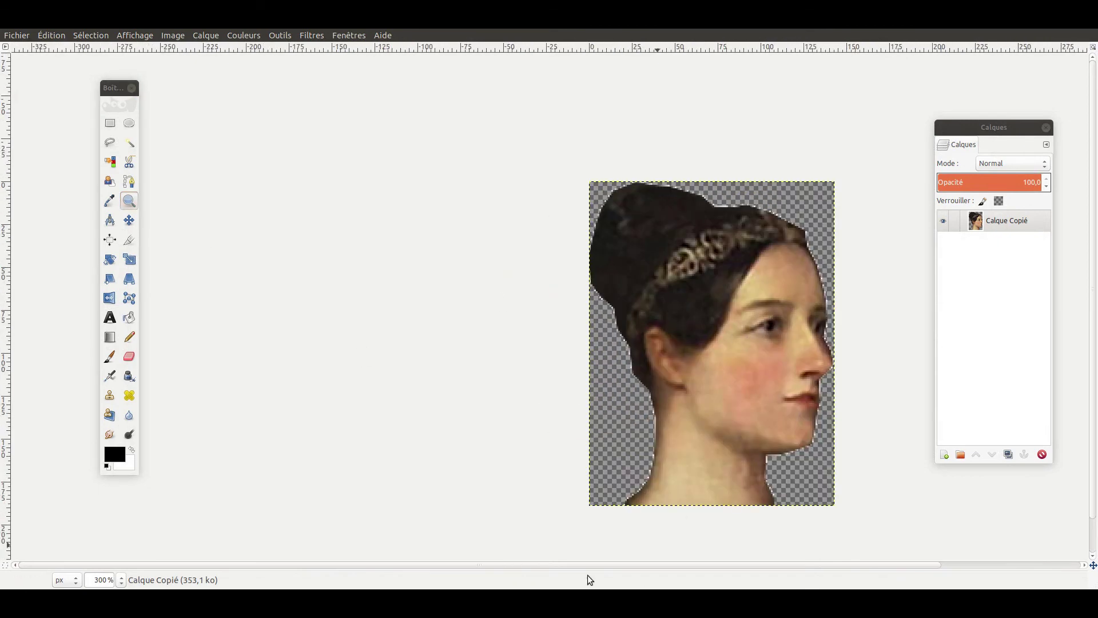
left_click_drag(278, 565, 381, 574)
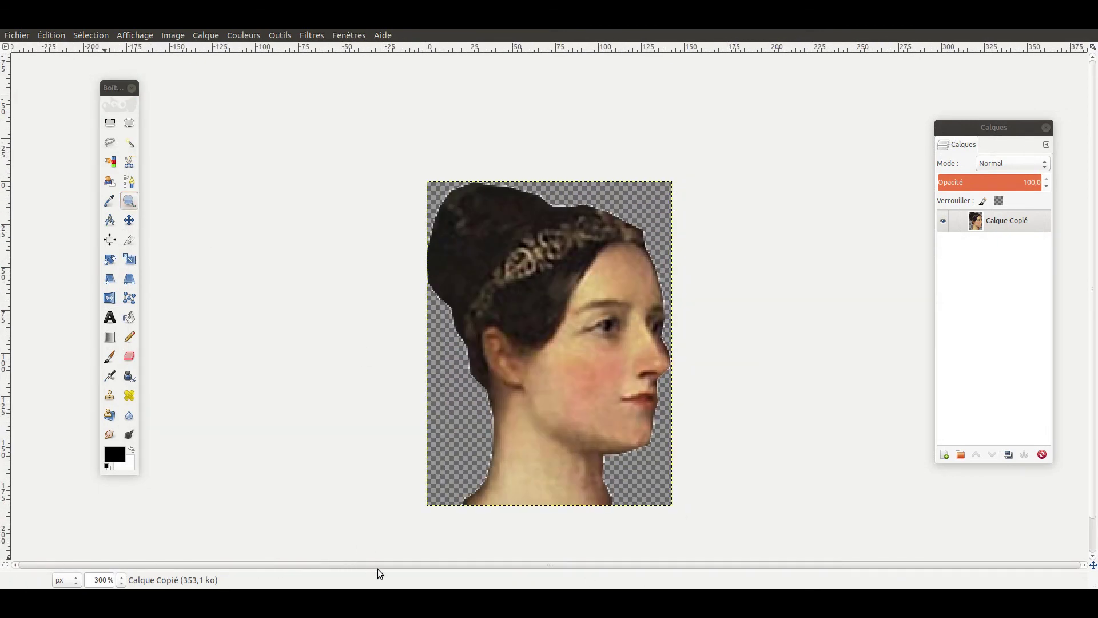